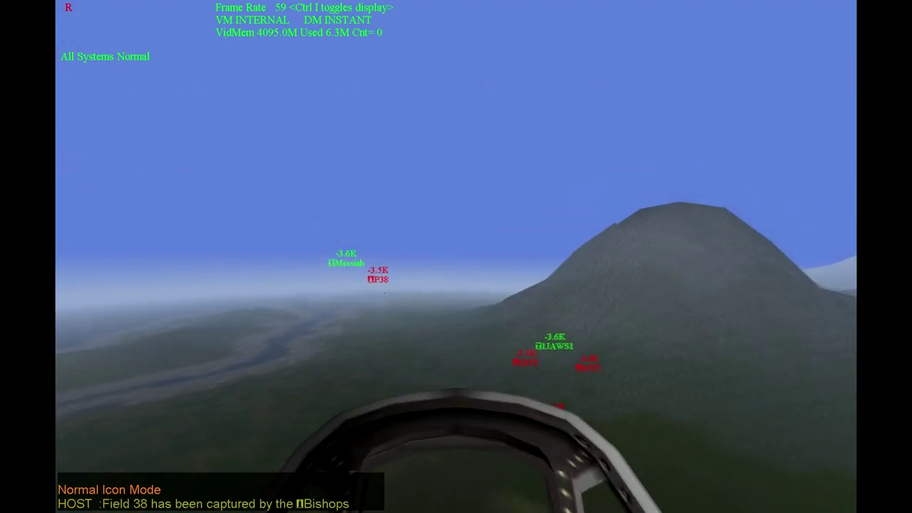
- Alternate between the gunsight view and the upward view to spot enemy markers overhead
key(KP_8)
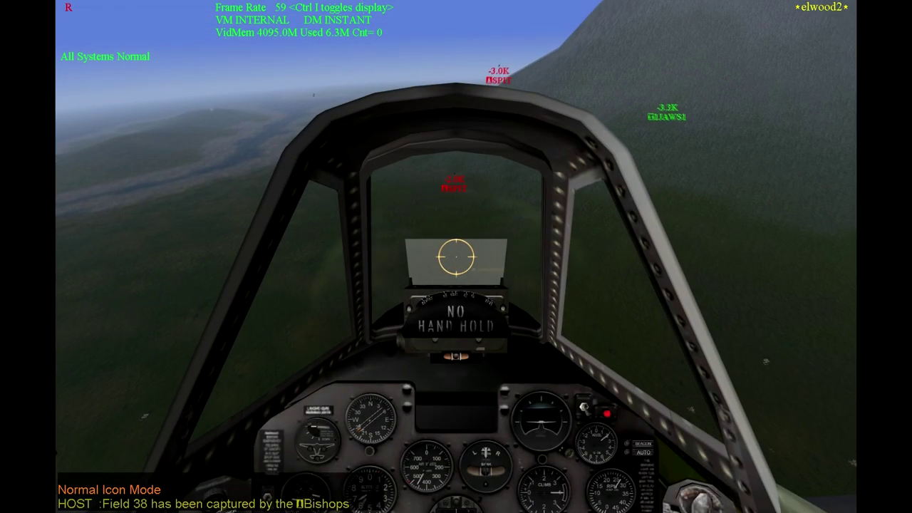
key(KP_5)
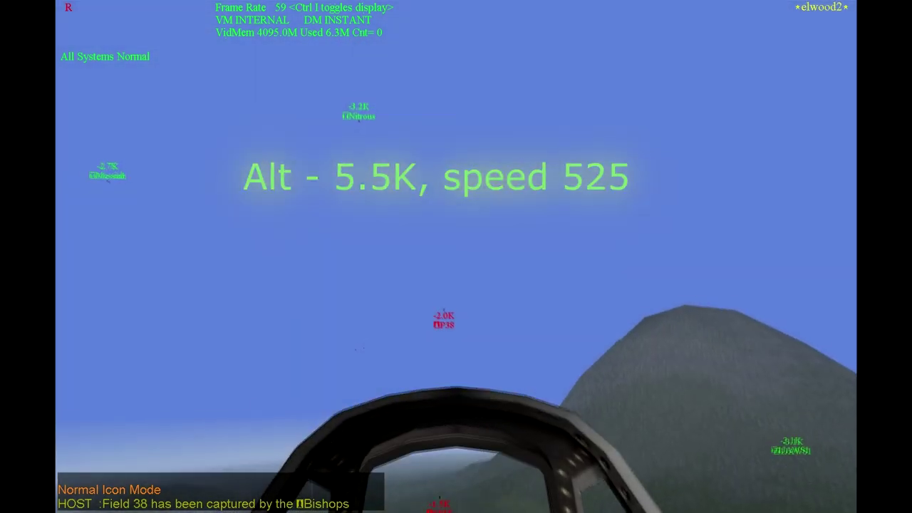
key(KP_8)
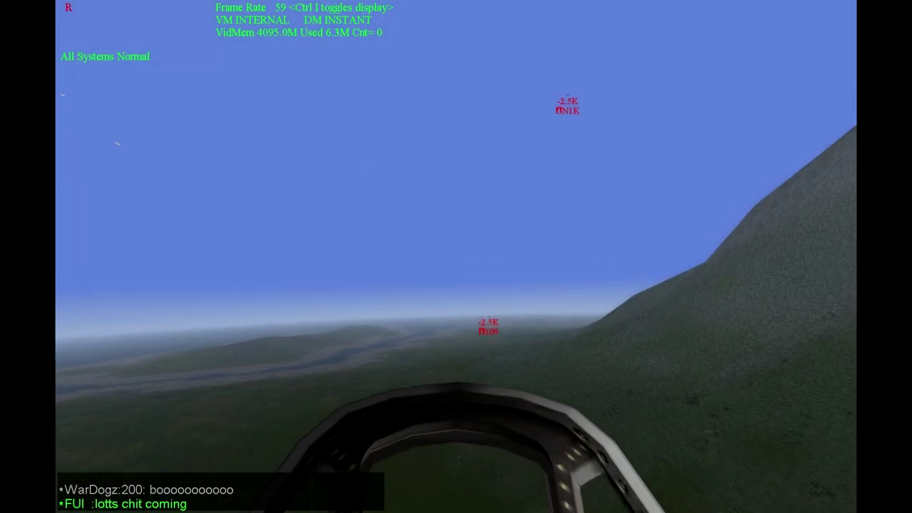
key(KP_2)
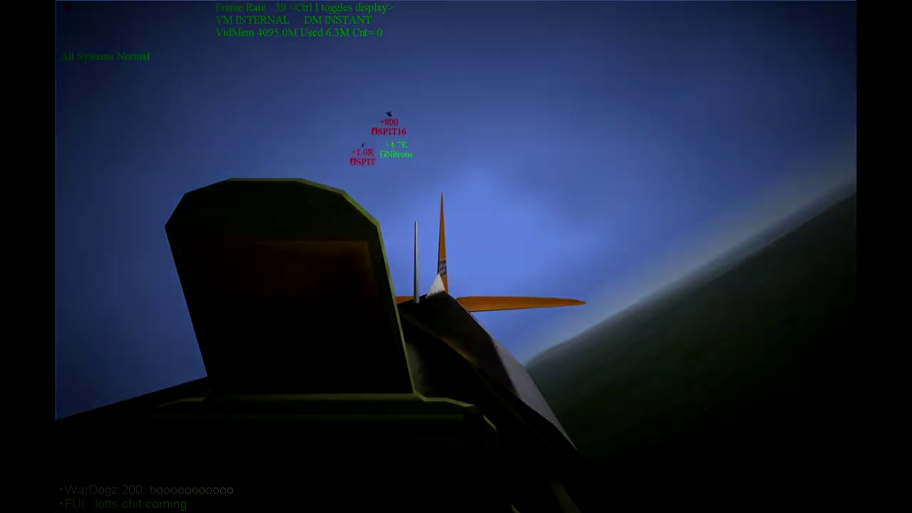
key(KP_8)
key(KP_5)
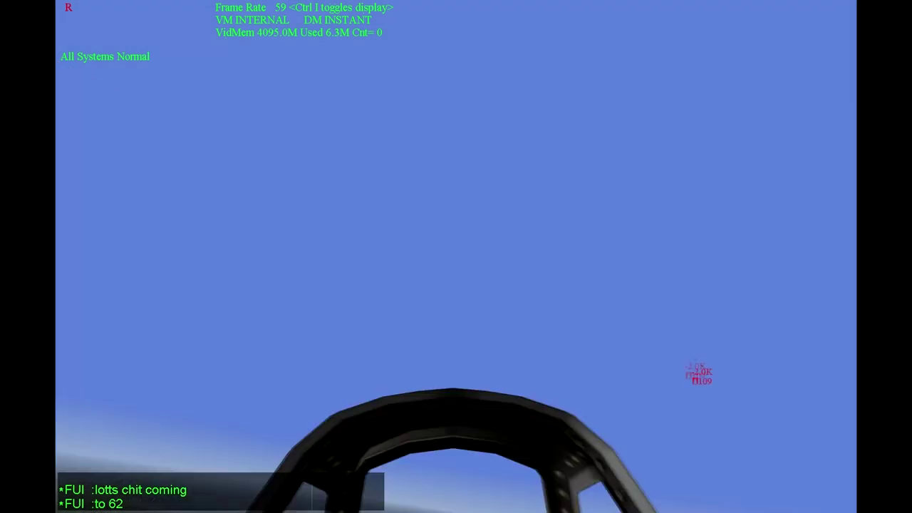
key(KP_8)
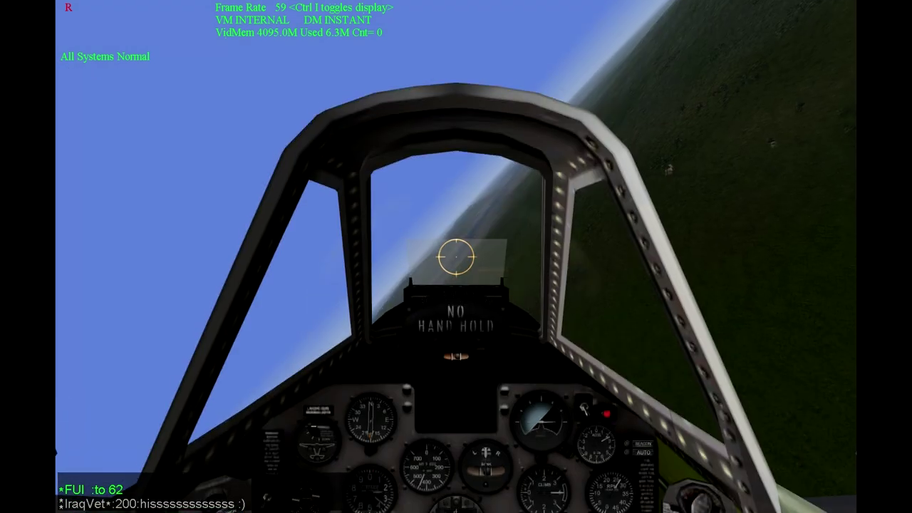
key(KP_5)
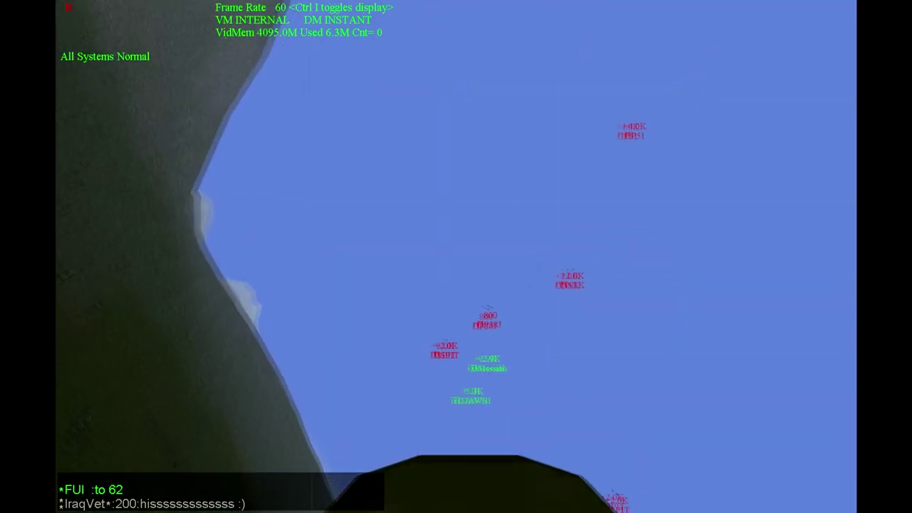
key(KP_8)
- Check behind the tail, including the raised rear view, for pursuing enemy fighters
key(KP_2)
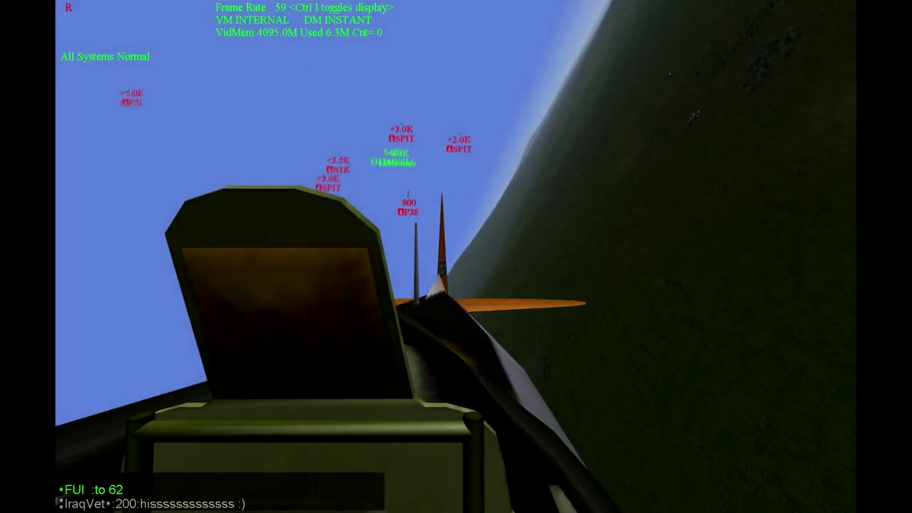
key(shift+KP_2)
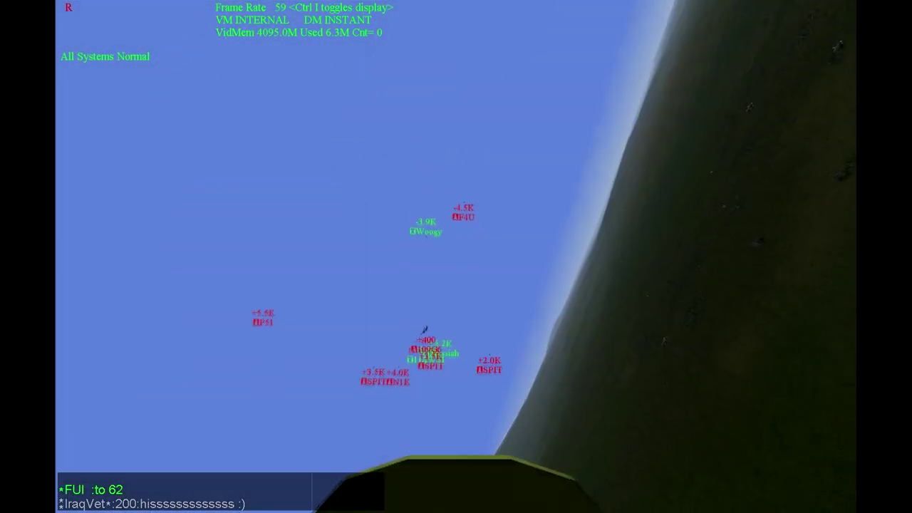
key(KP_8)
key(KP_2)
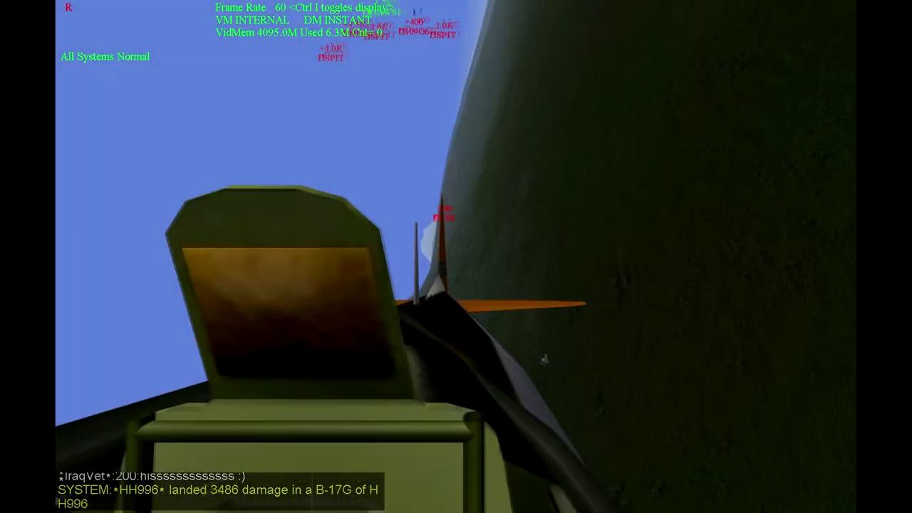
key(shift+KP_2)
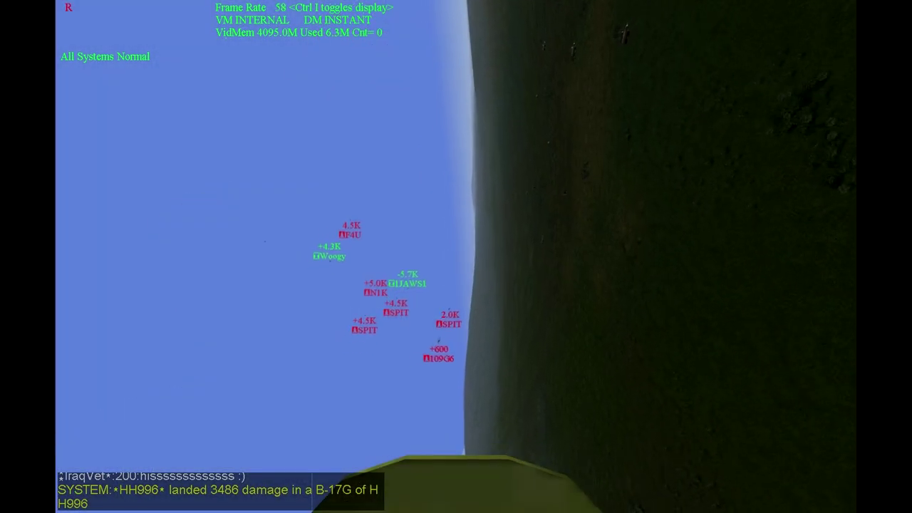
key(KP_2)
key(KP_8)
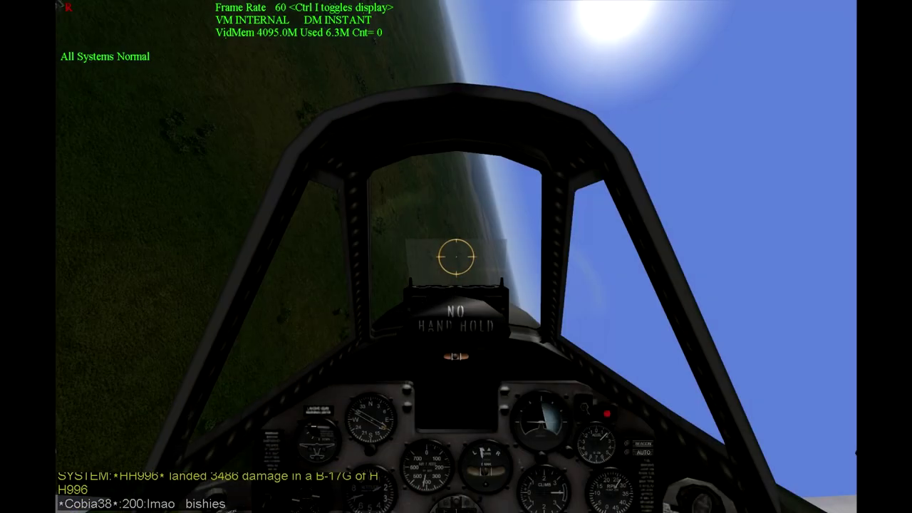
key(KP_2)
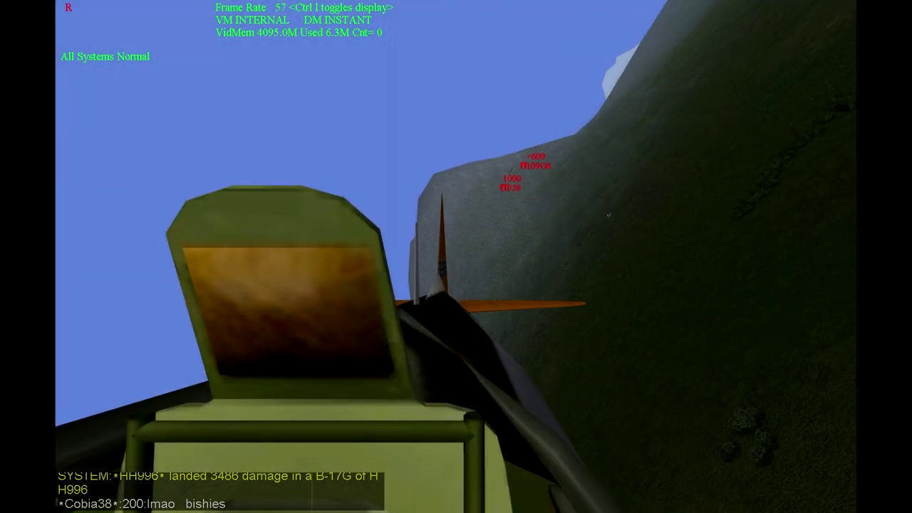
key(shift+KP_2)
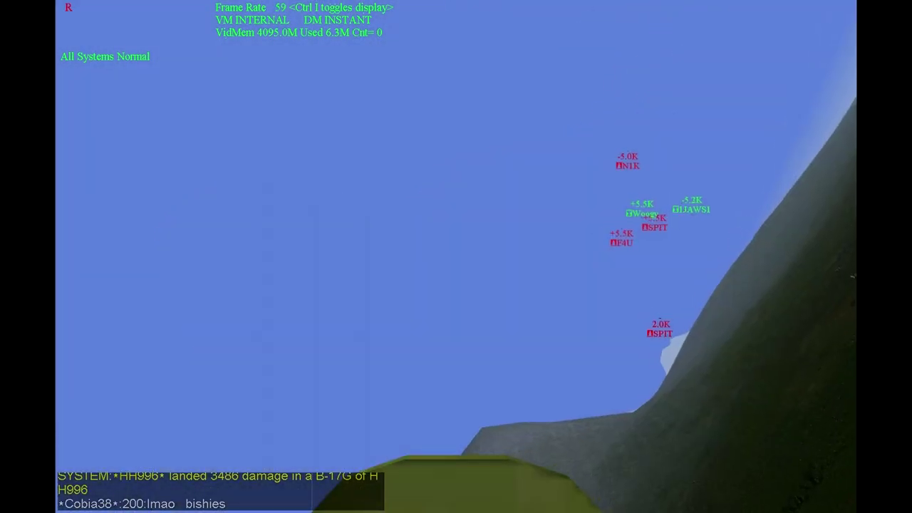
key(KP_8)
key(KP_2)
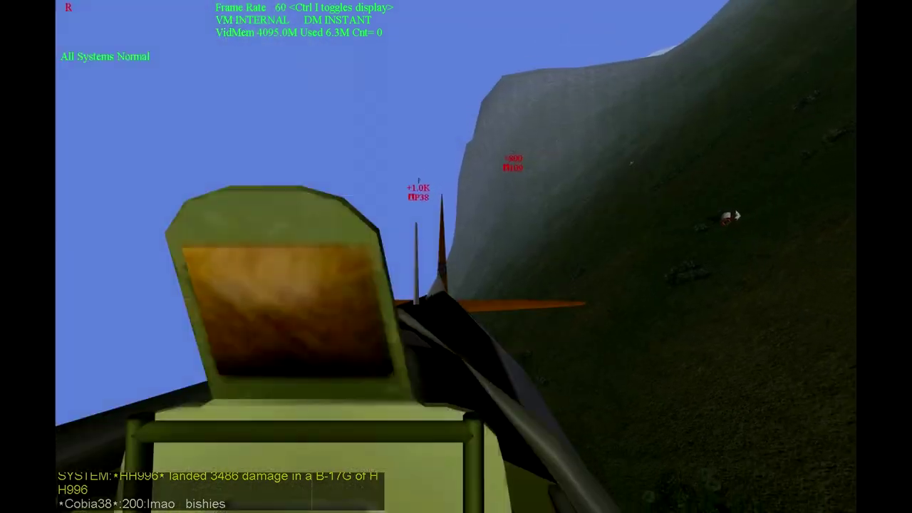
key(KP_8)
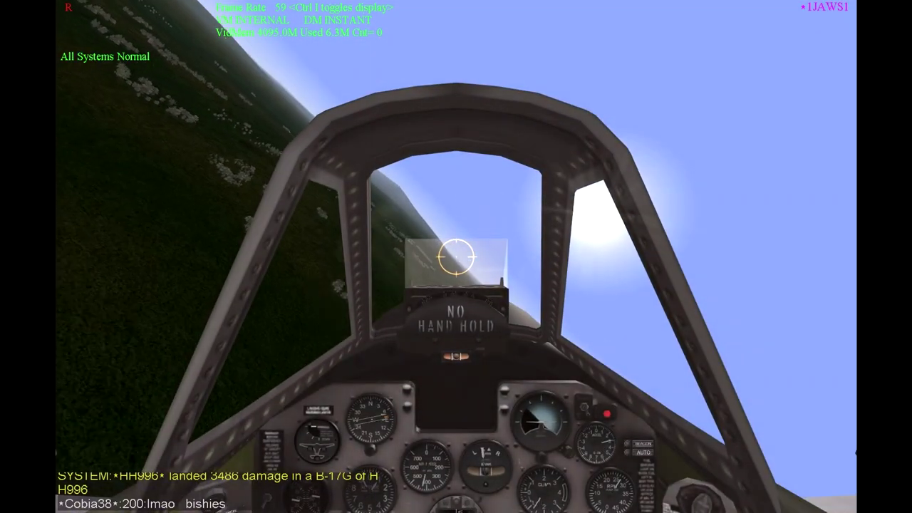
key(KP_2)
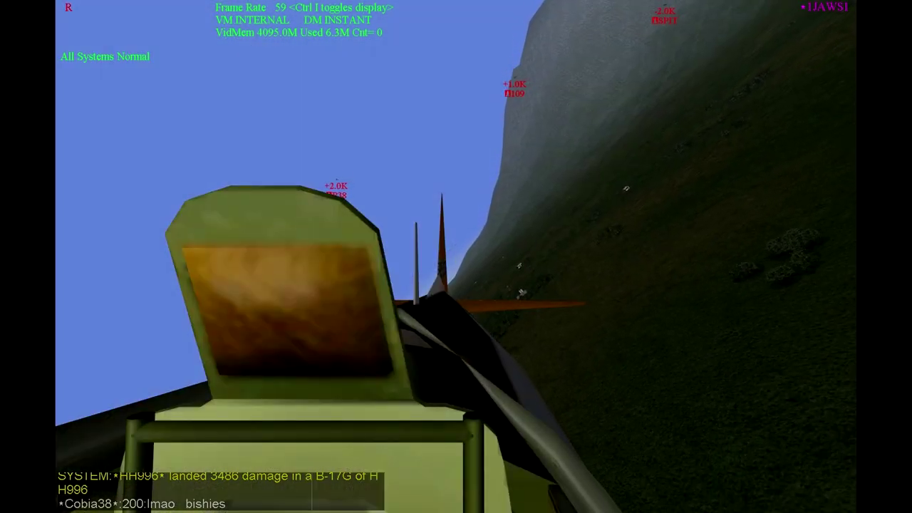
- Scan the rear quarters and over both wings for enemy planes
key(KP_3)
key(KP_8)
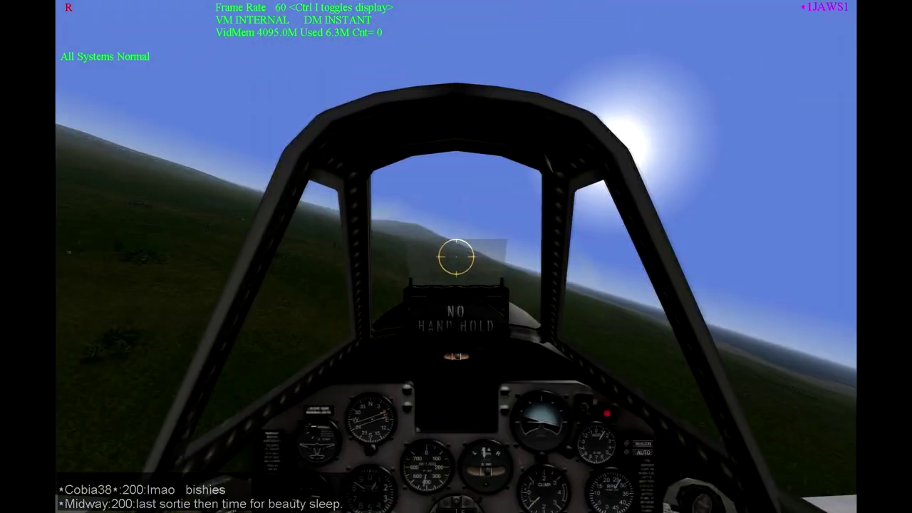
key(KP_2)
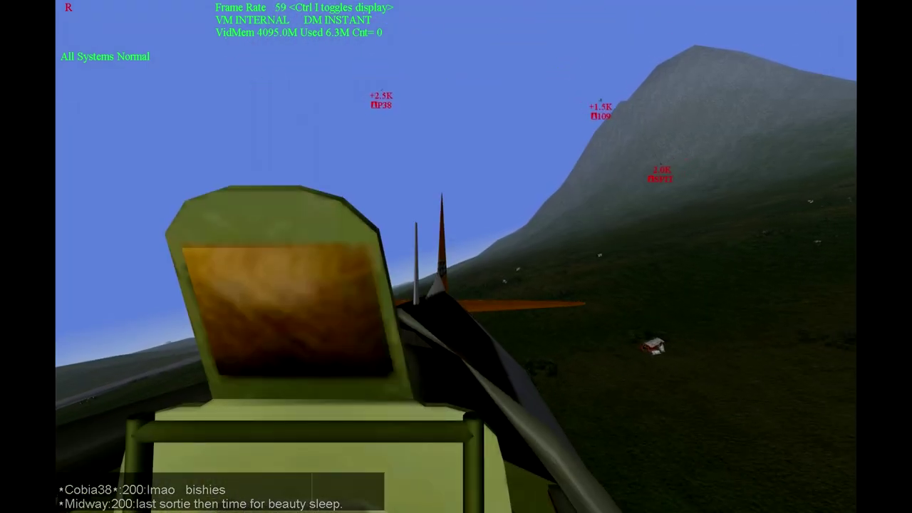
key(KP_4)
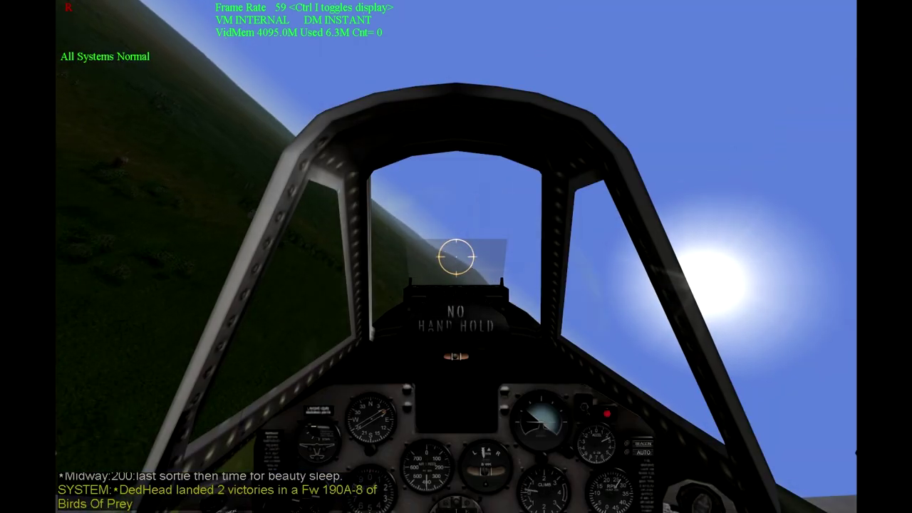
key(KP_2)
key(KP_5)
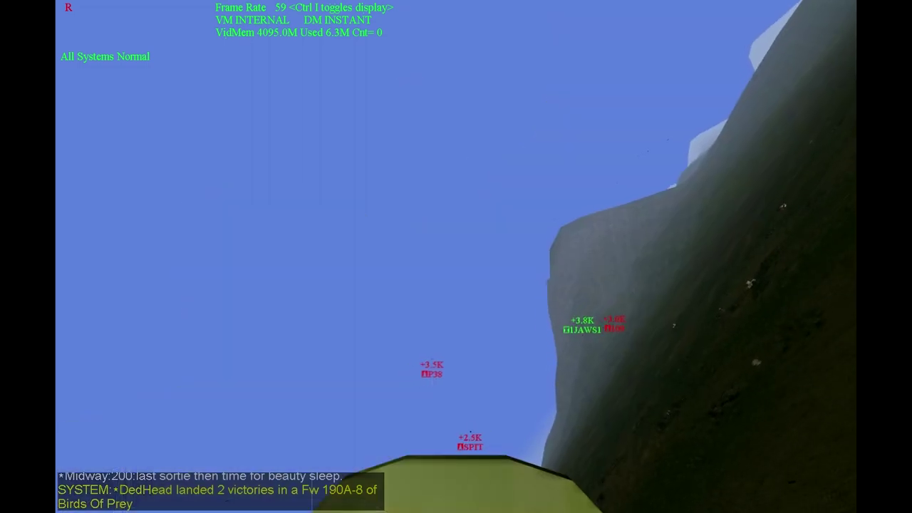
key(KP_2)
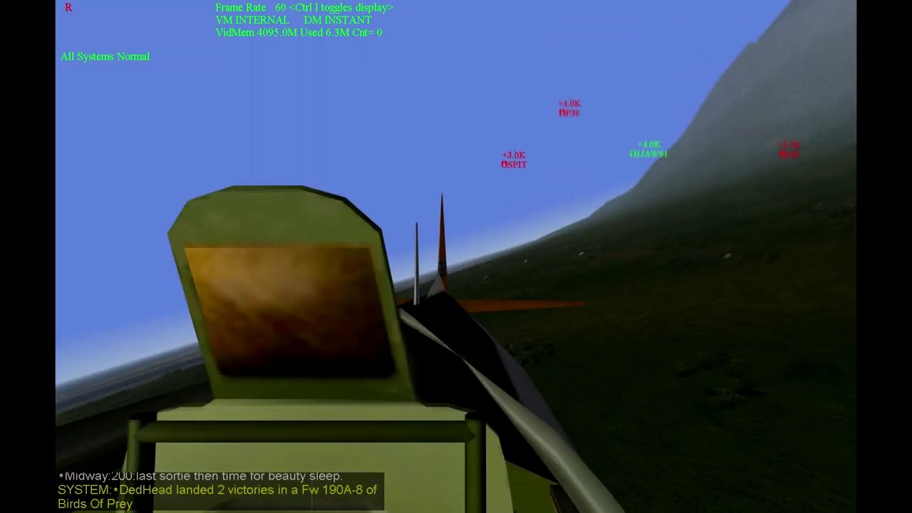
key(KP_1)
key(KP_8)
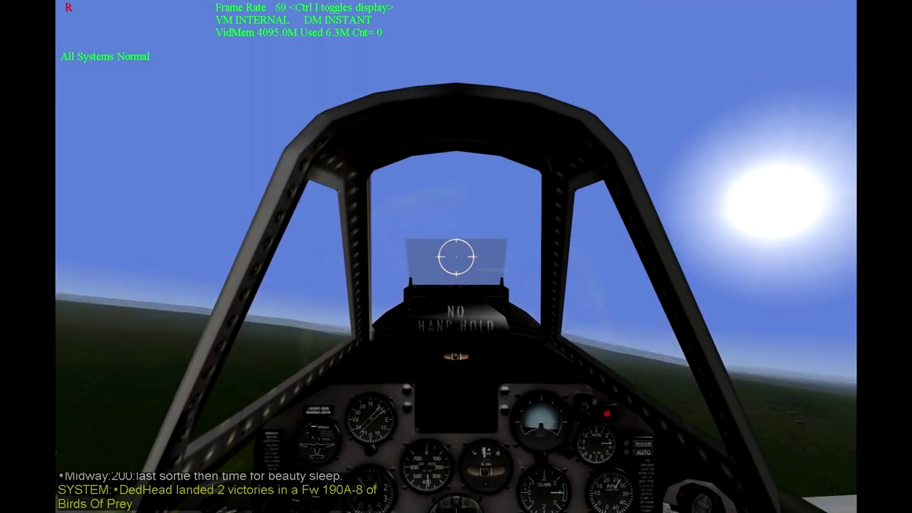
key(KP_3)
key(KP_5)
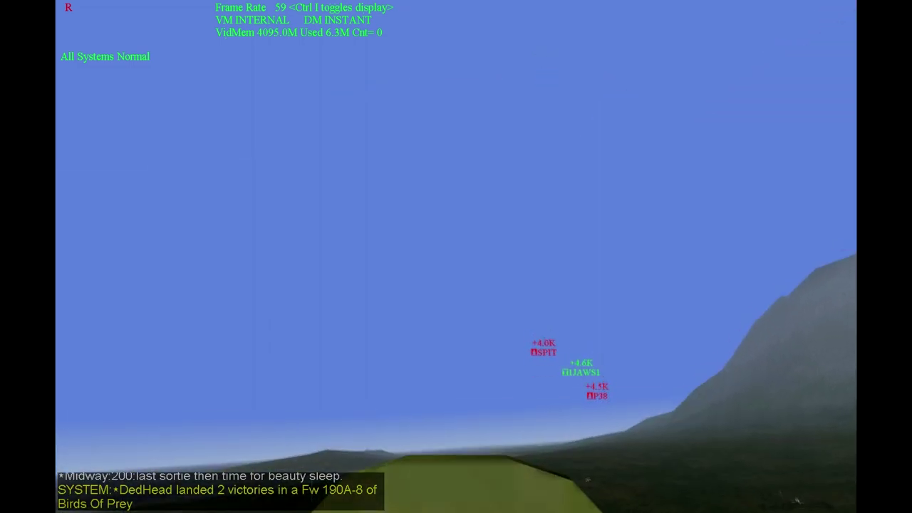
key(KP_3)
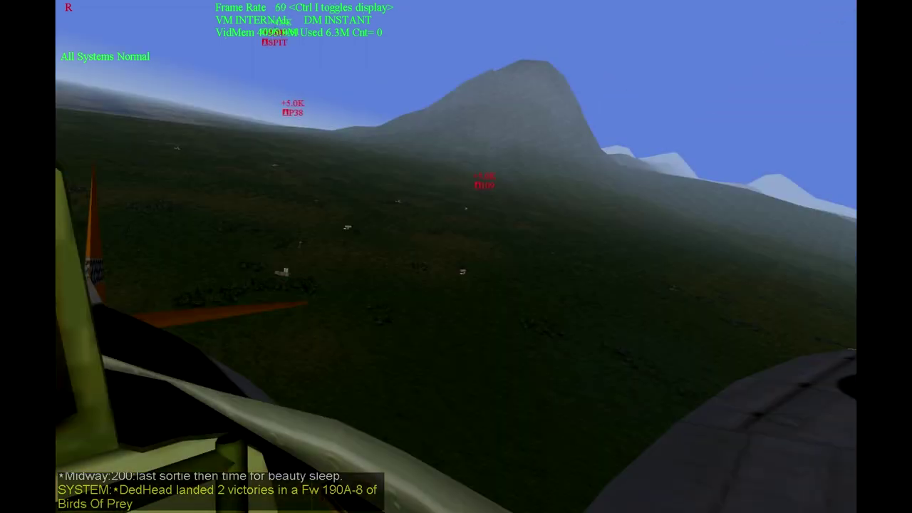
- Cycle through the forward, rear and upward-rear views to check the sky behind
key(KP_8)
key(KP_2)
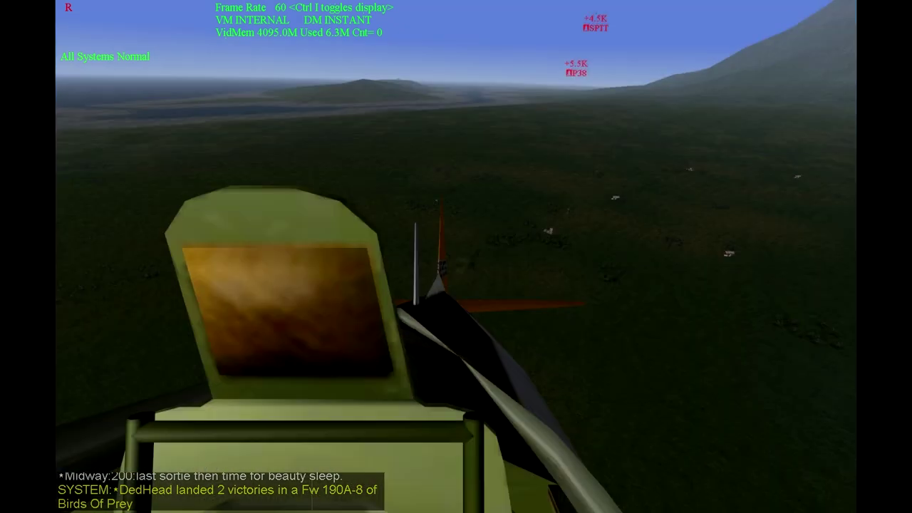
key(KP_5)
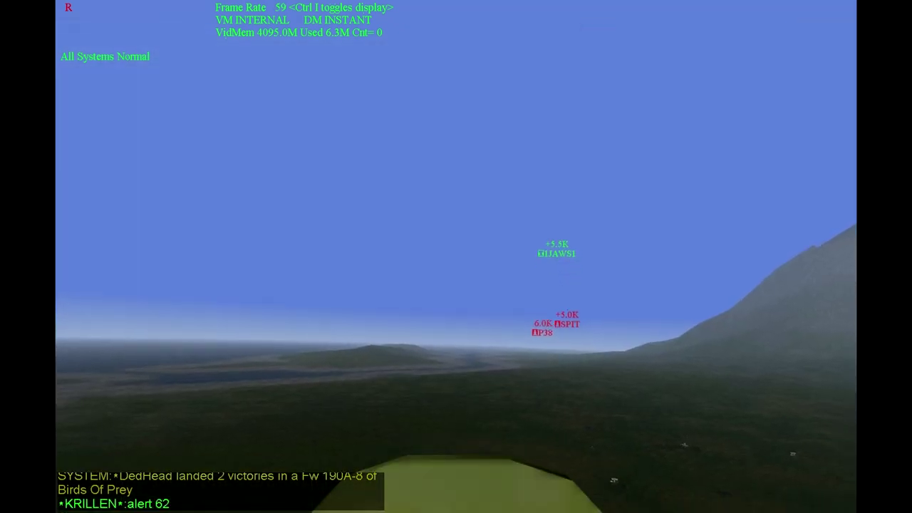
key(KP_2)
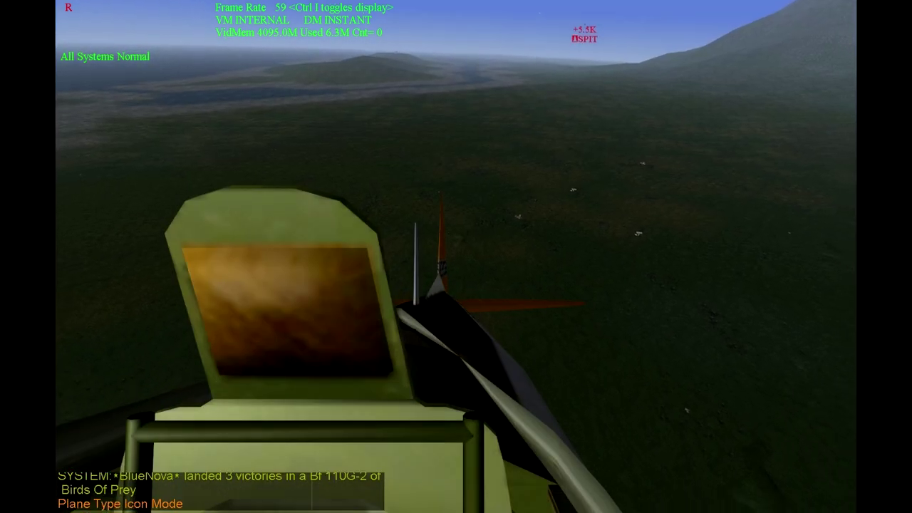
key(KP_5)
key(KP_2)
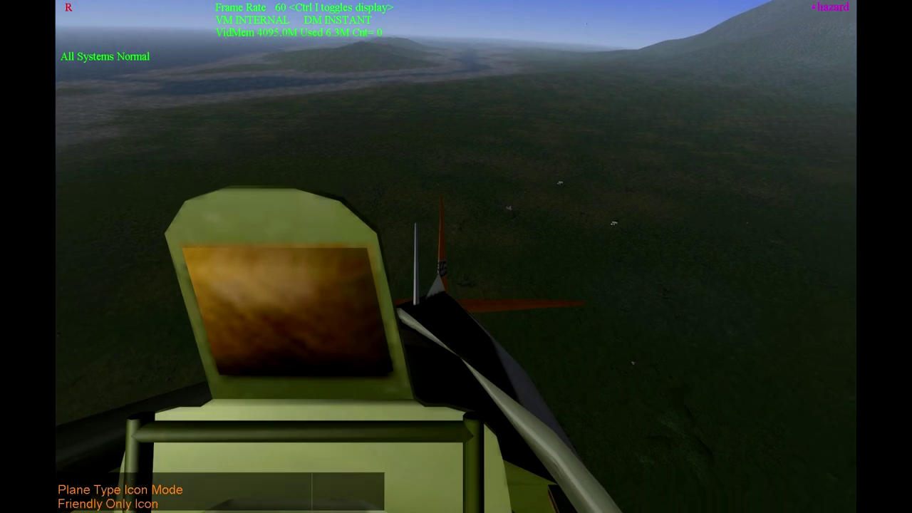
key(KP_8)
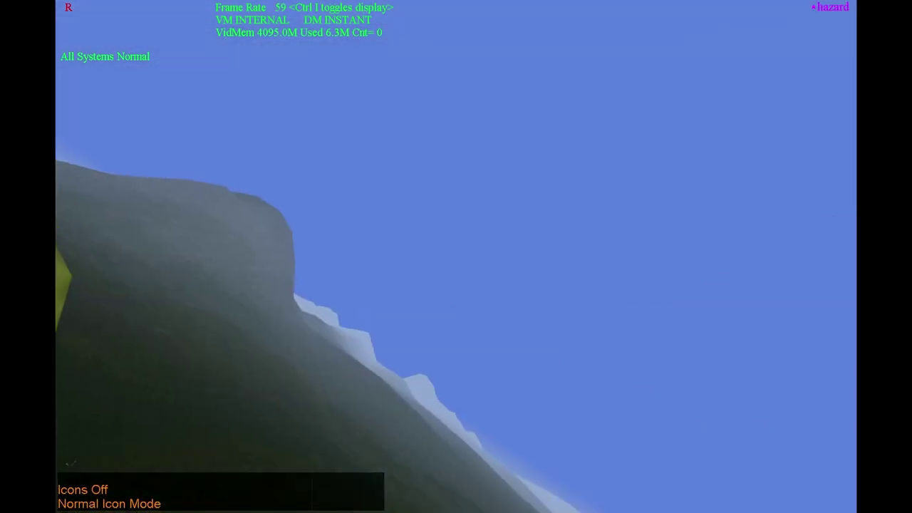
- Sweep the view around, then watch overhead toward the sun for the enemy
key(KP_2)
key(KP_4)
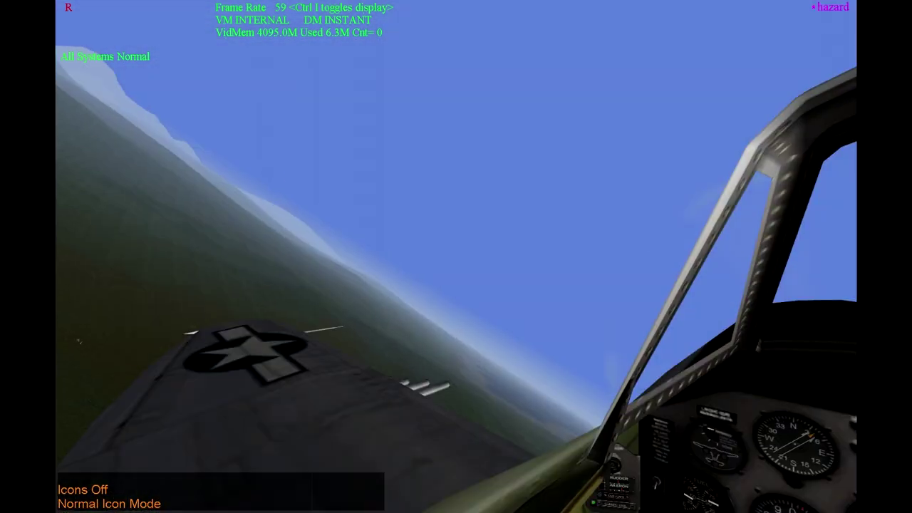
key(KP_8)
key(KP_6)
key(KP_8)
key(KP_5)
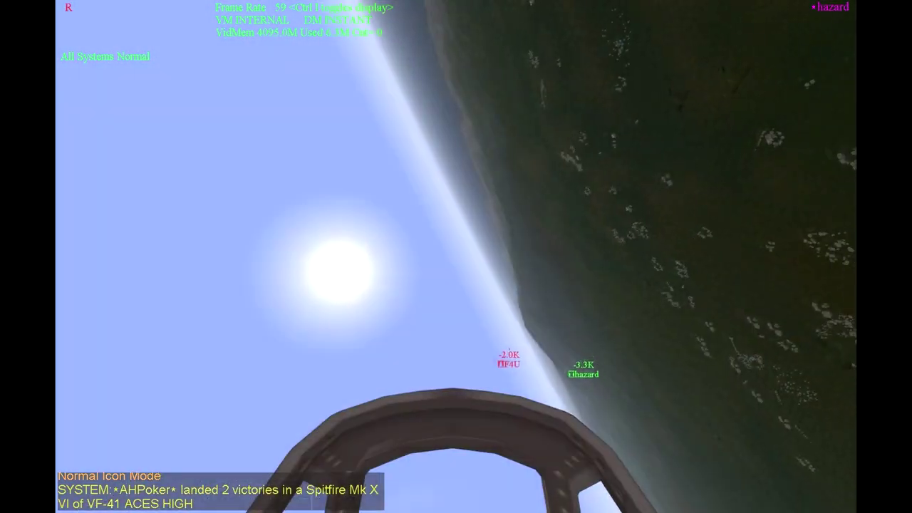
key(KP_8)
key(KP_5)
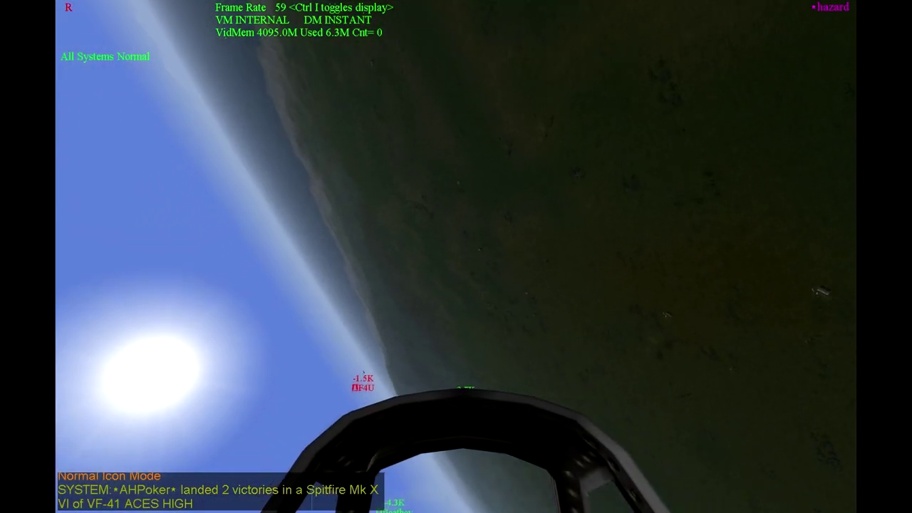
key(KP_8)
key(KP_5)
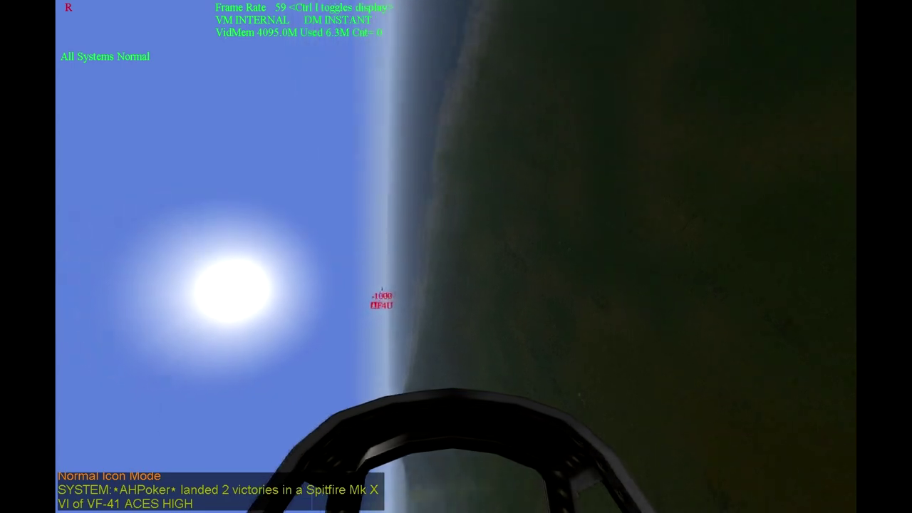
- Watch the pursuing enemy past the right wing and straight behind the tail
key(KP_8)
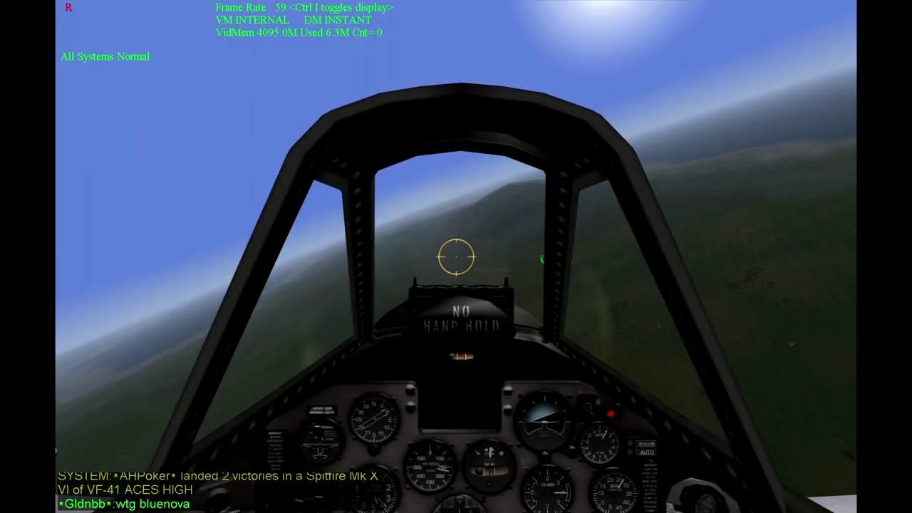
key(KP_3)
key(KP_2)
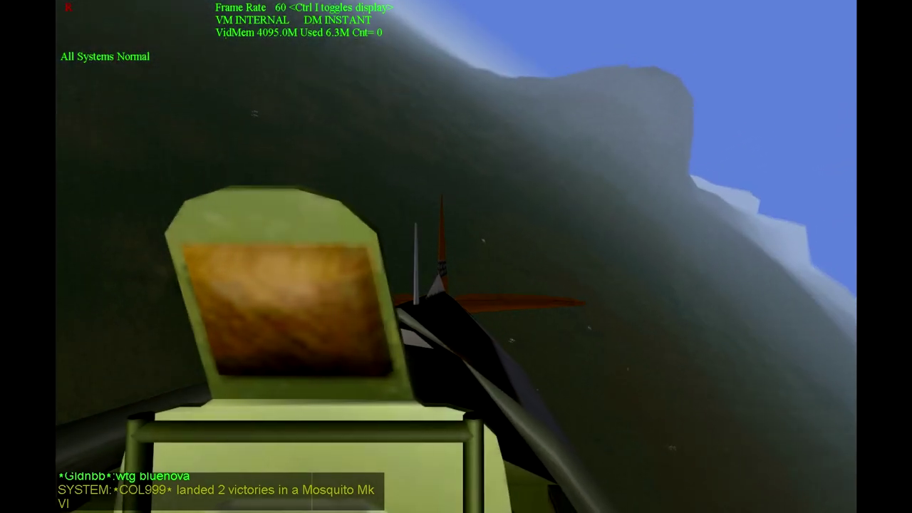
key(KP_8)
key(KP_2)
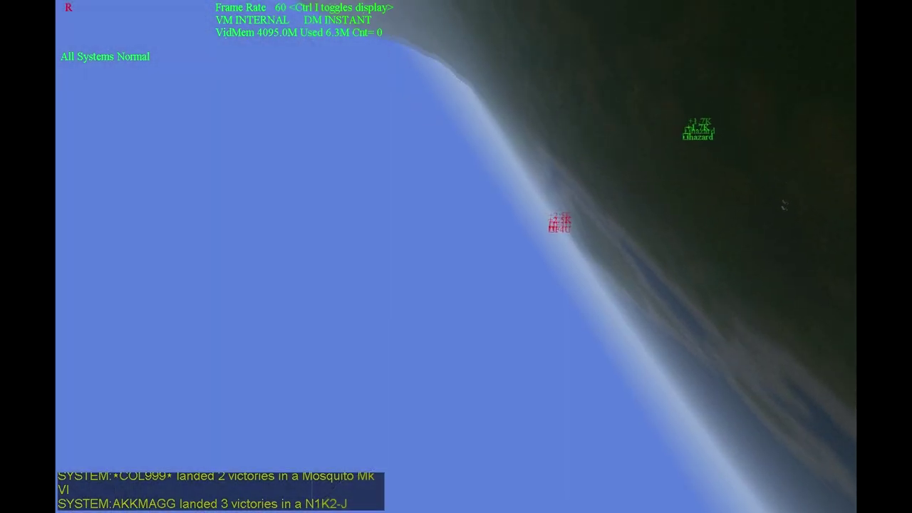
key(KP_2)
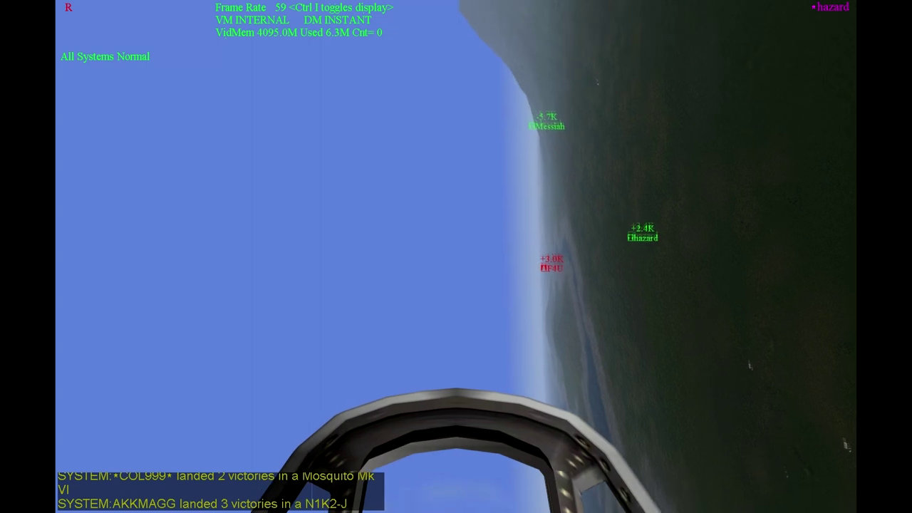
key(KP_8)
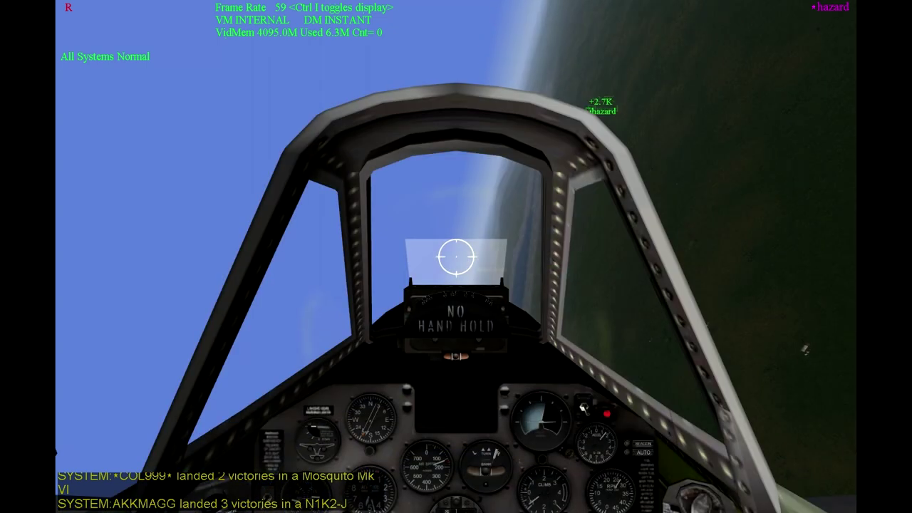
- Scan right, behind and left to track enemies, returning to the gunsight
key(KP_6)
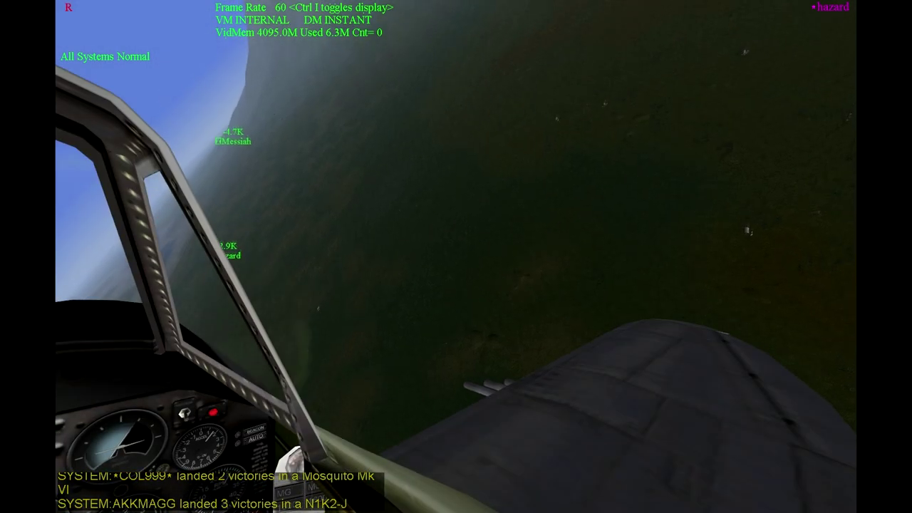
key(KP_8)
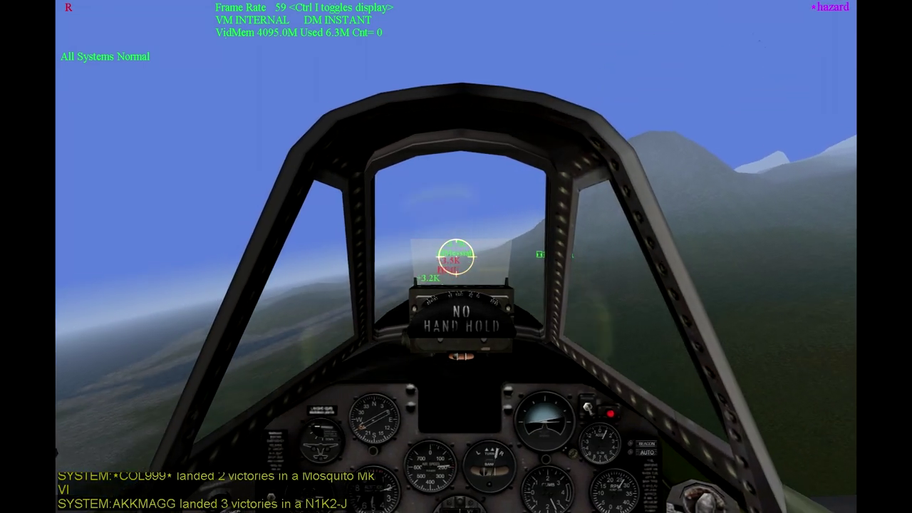
key(KP_6)
key(KP_2)
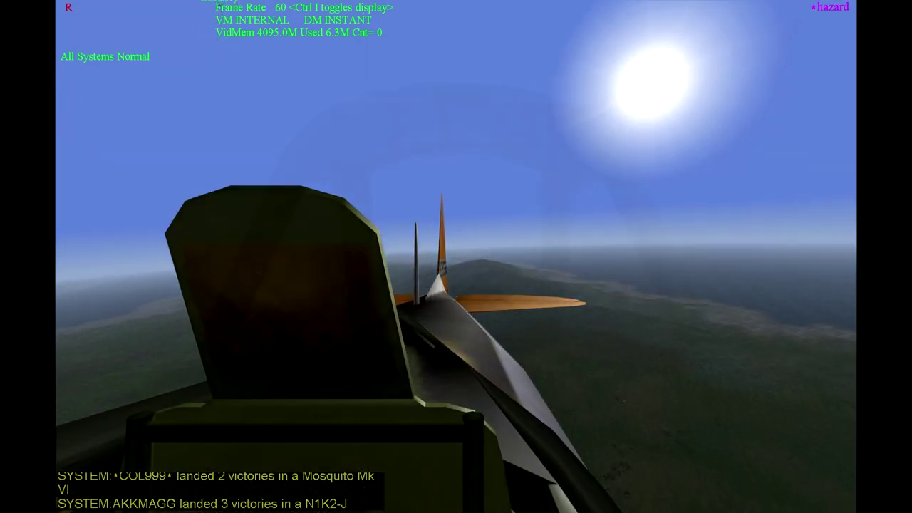
key(KP_8)
key(KP_6)
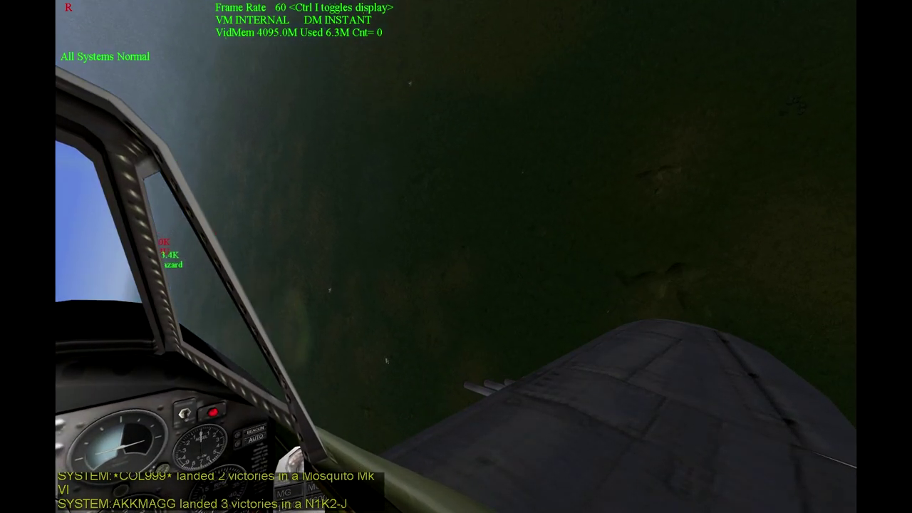
key(KP_3)
key(KP_8)
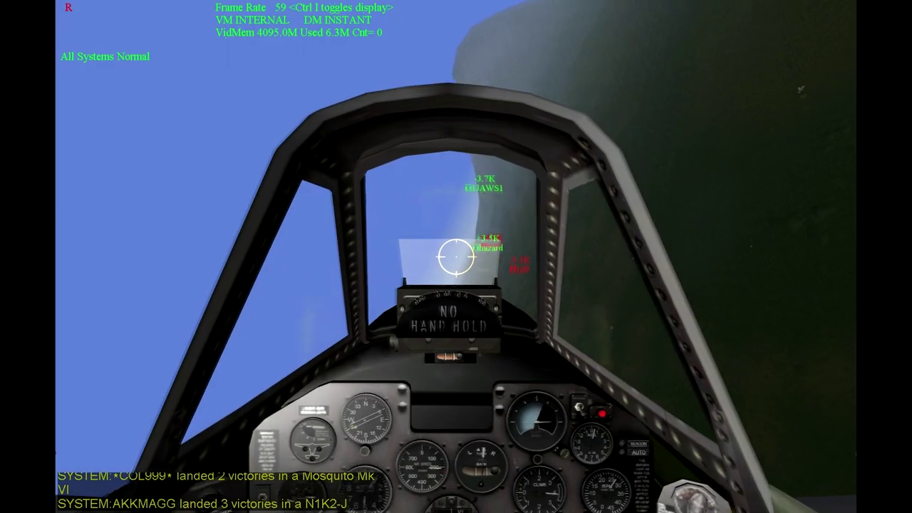
key(KP_2)
key(KP_4)
key(KP_8)
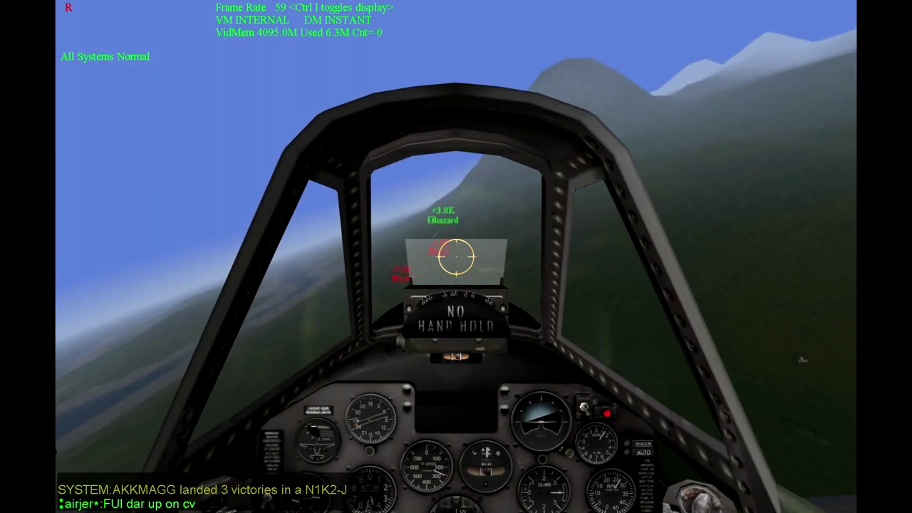
- Zoom the forward view for aiming, then scan over the right and left wings
key(z)
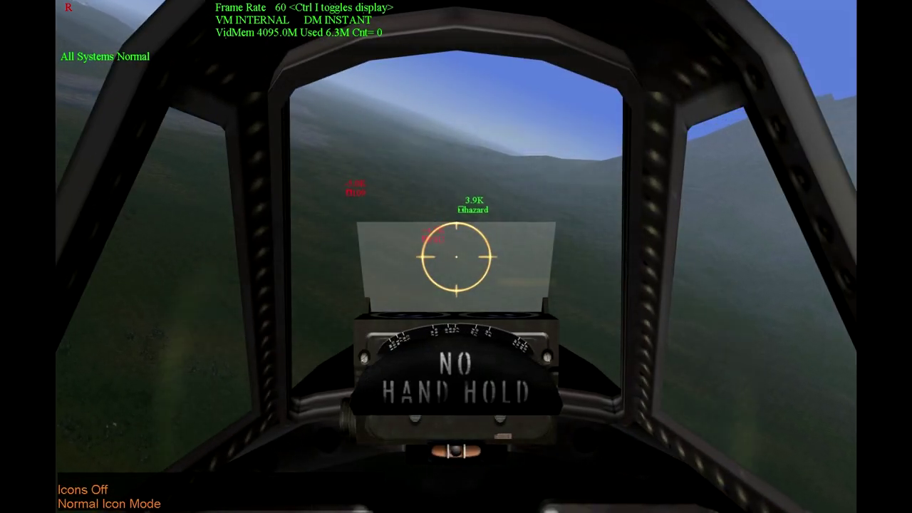
key(z)
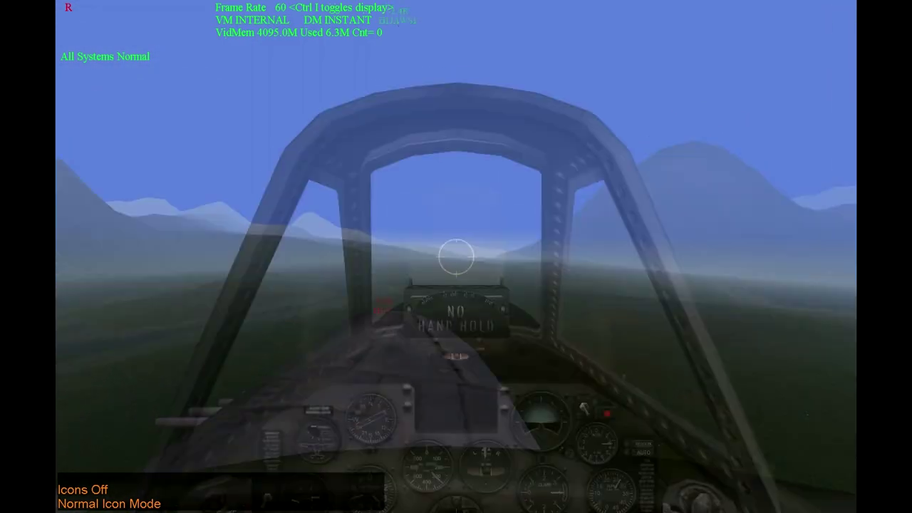
key(KP_6)
key(KP_8)
key(KP_4)
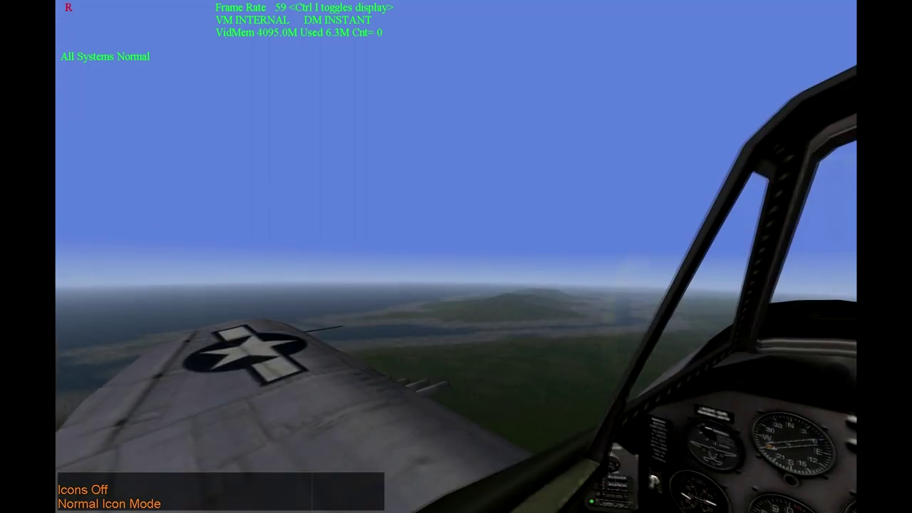
key(KP_8)
key(KP_4)
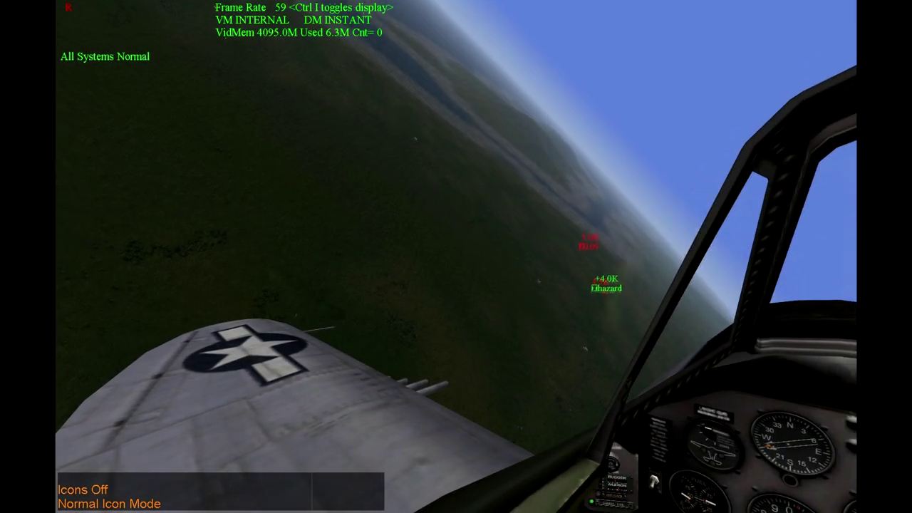
key(KP_8)
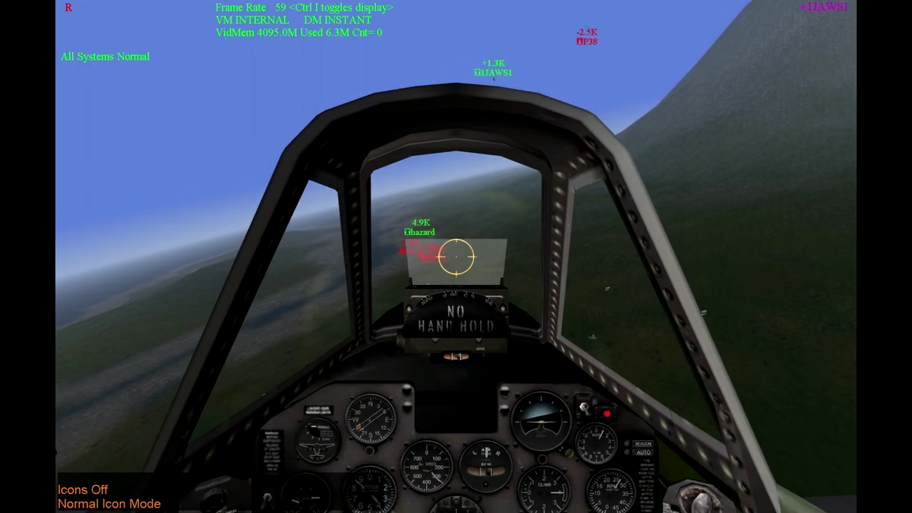
- Follow the enemy planes ahead and overhead, with glances left and behind
key(KP_8)
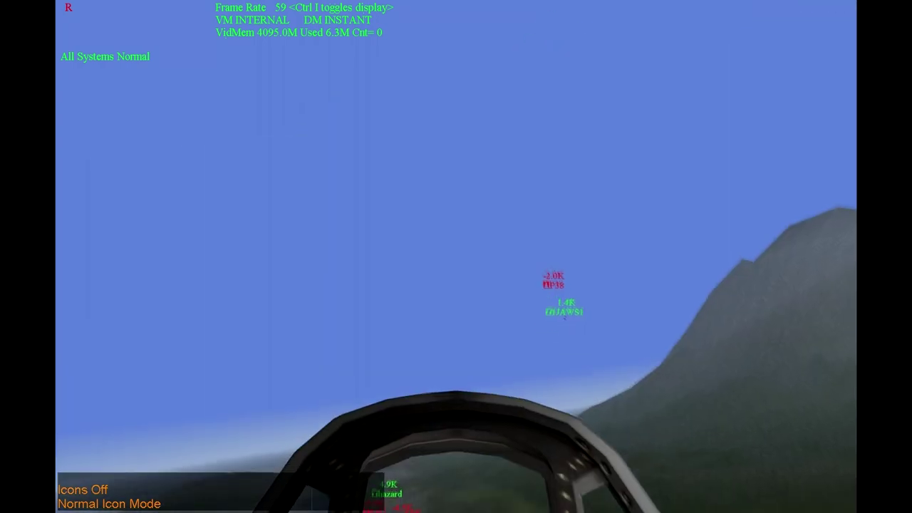
key(KP_4)
key(KP_8)
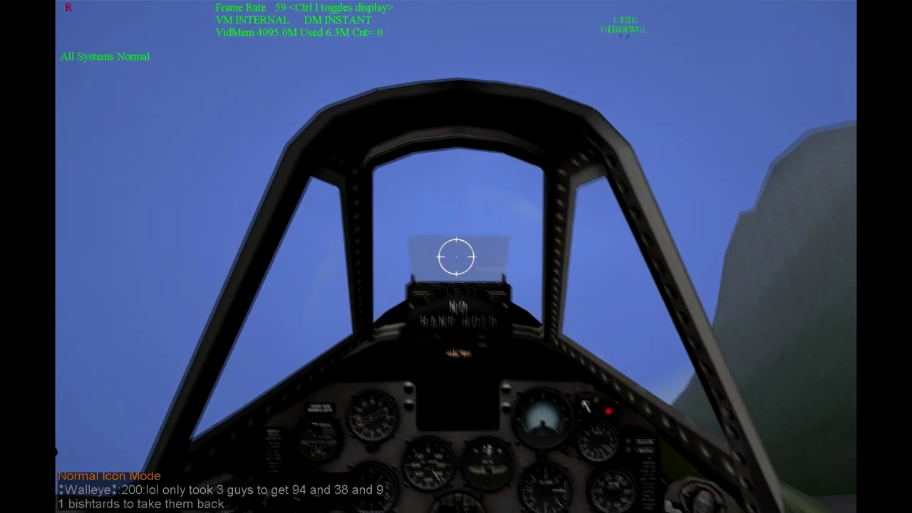
key(KP_2)
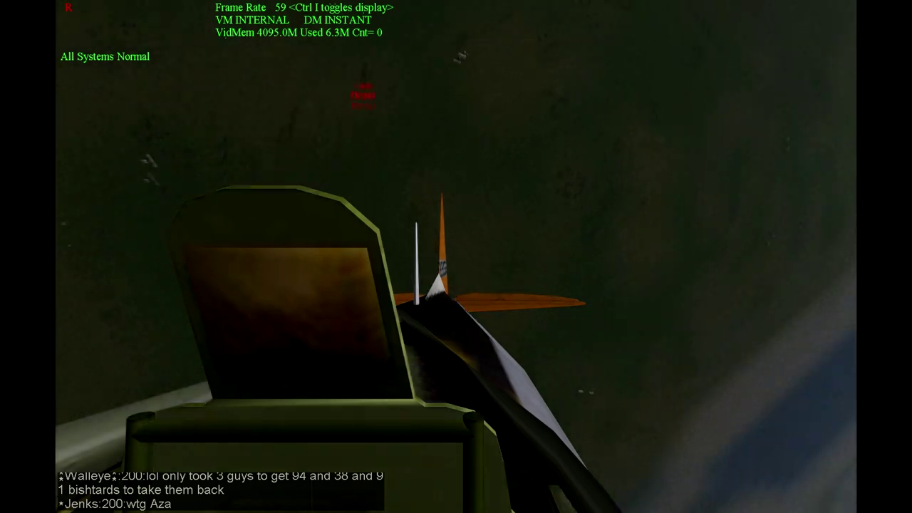
key(KP_5)
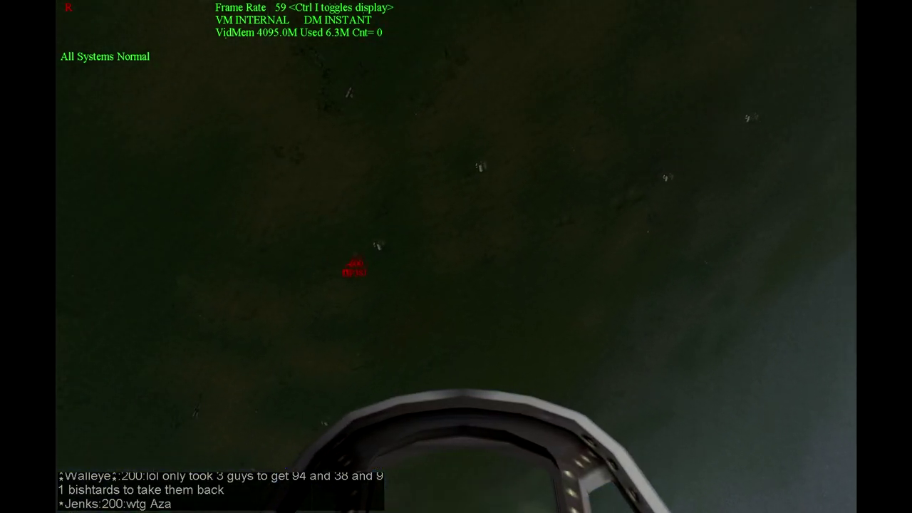
key(KP_8)
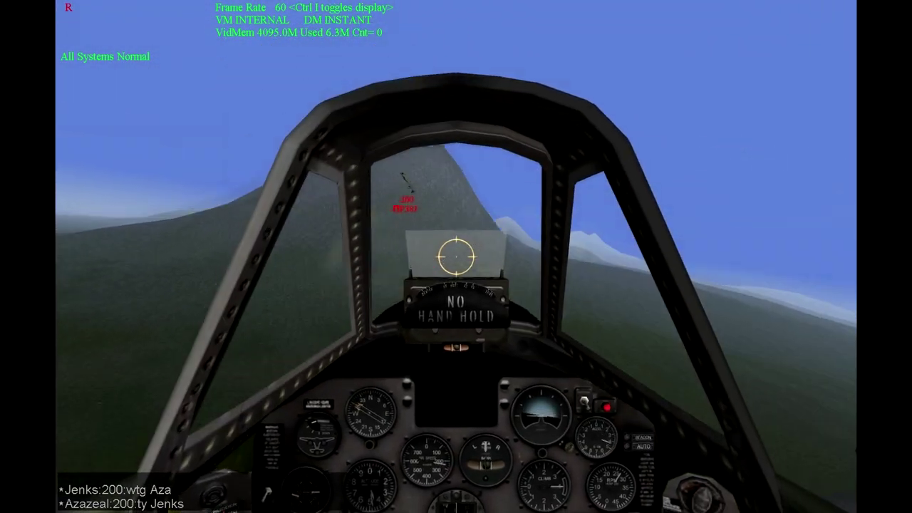
- Keep the overhead enemy in sight, then settle on the rear view of the P-38J
key(KP_5)
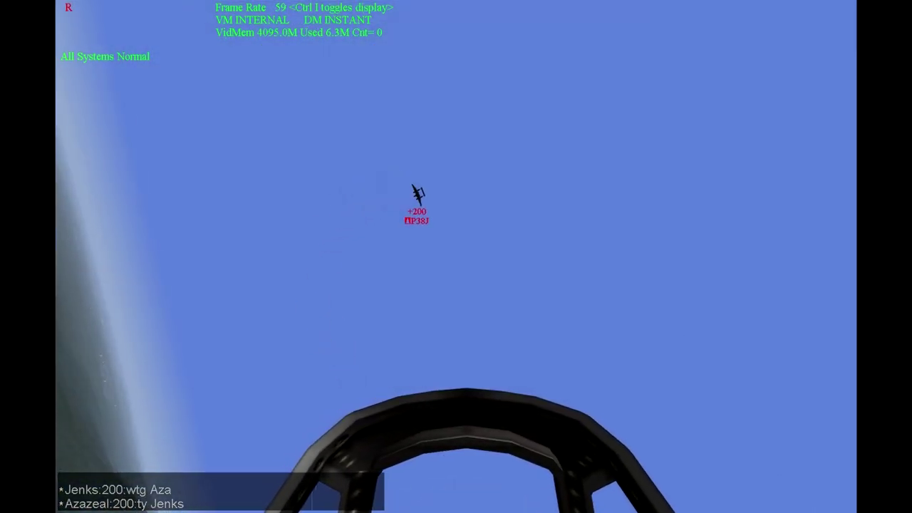
key(KP_8)
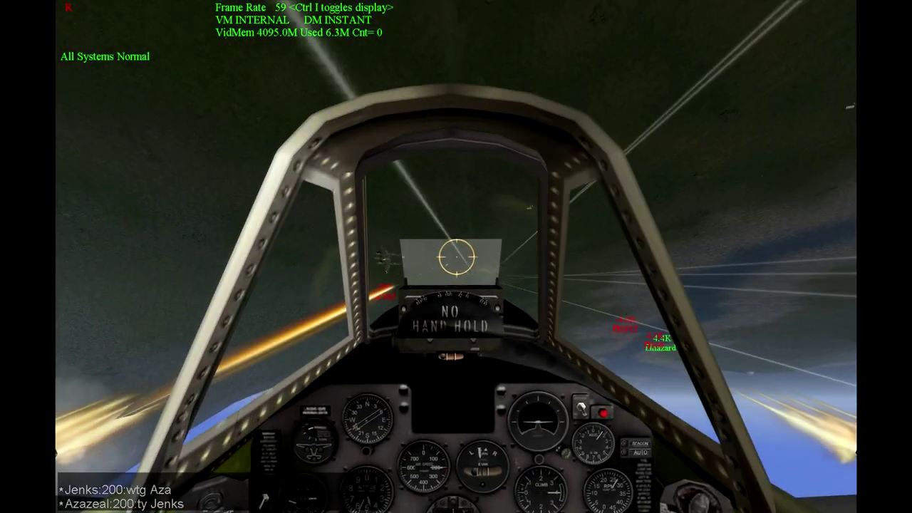
key(KP_5)
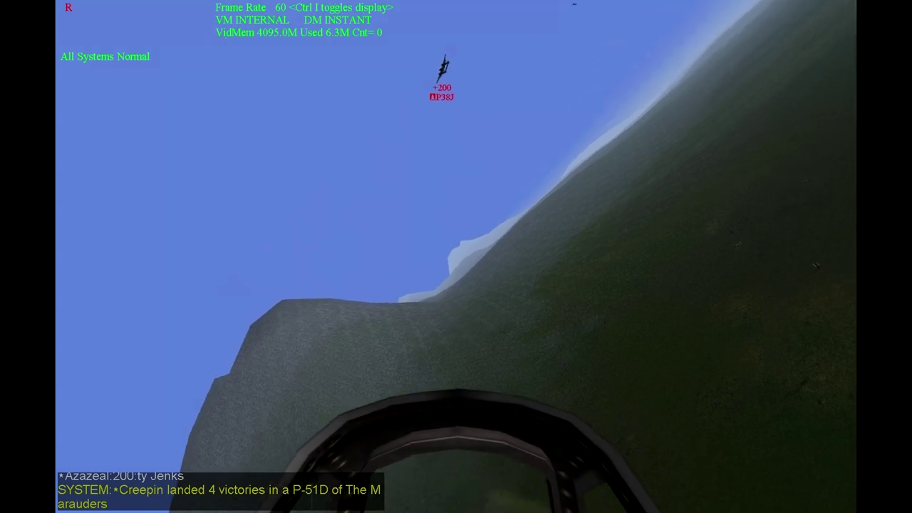
key(KP_8)
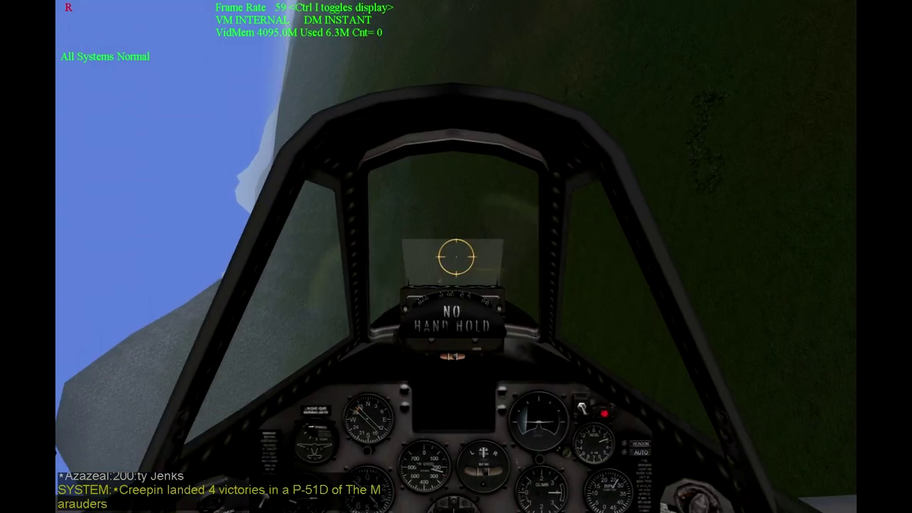
key(KP_2)
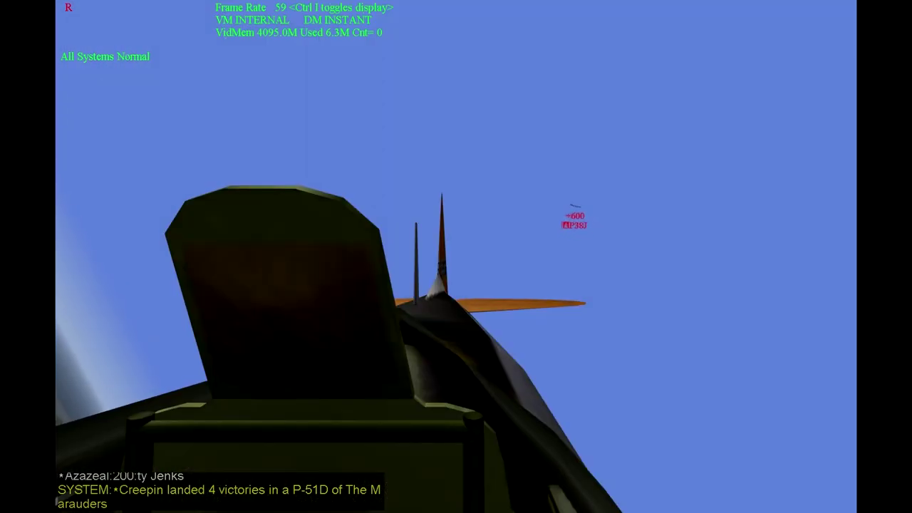
- Toggle between the gunsight and rear views to watch the pursuers while flying low
key(KP_8)
key(KP_2)
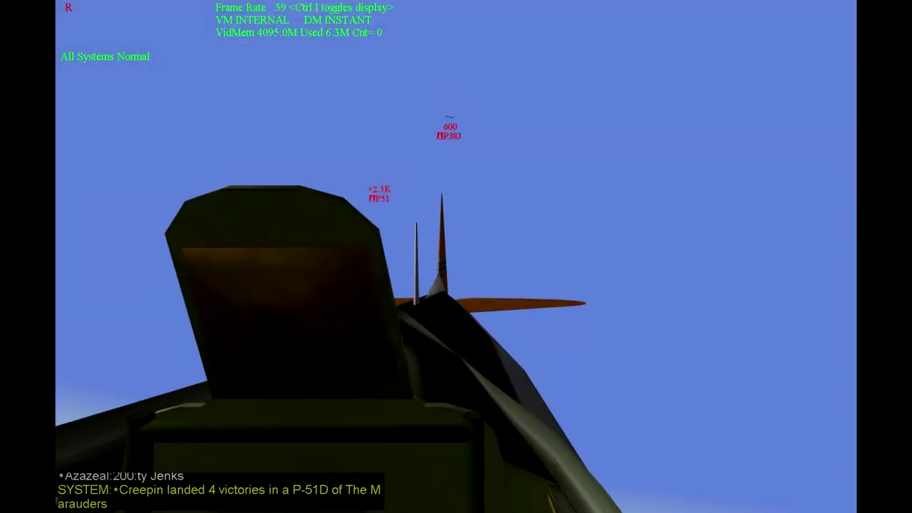
key(KP_8)
key(KP_2)
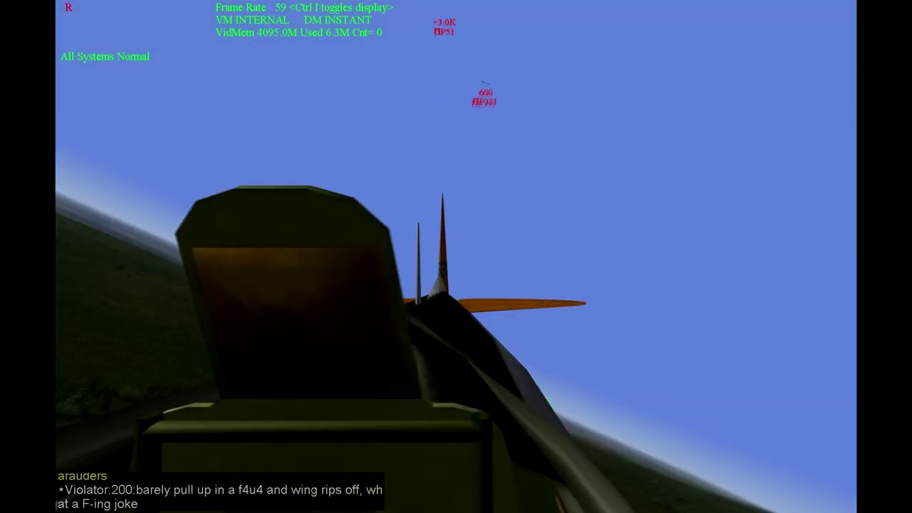
key(KP_8)
key(KP_2)
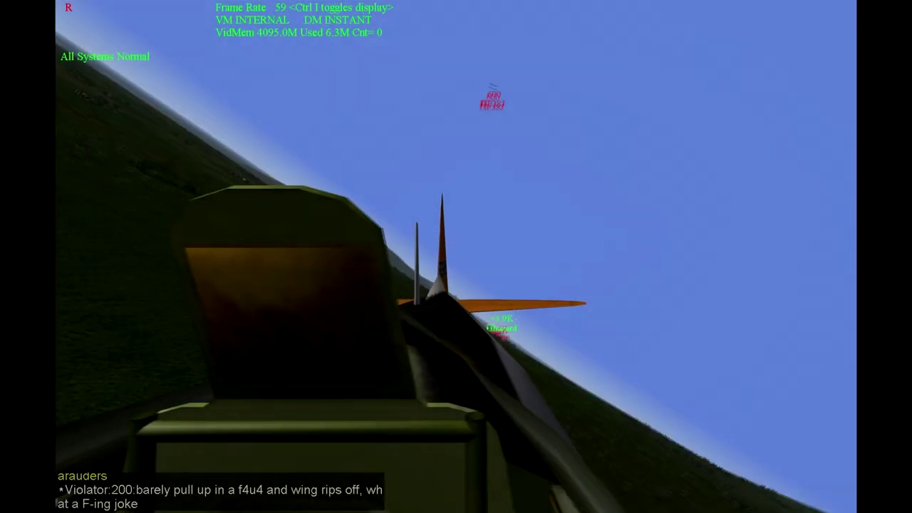
key(KP_8)
key(KP_2)
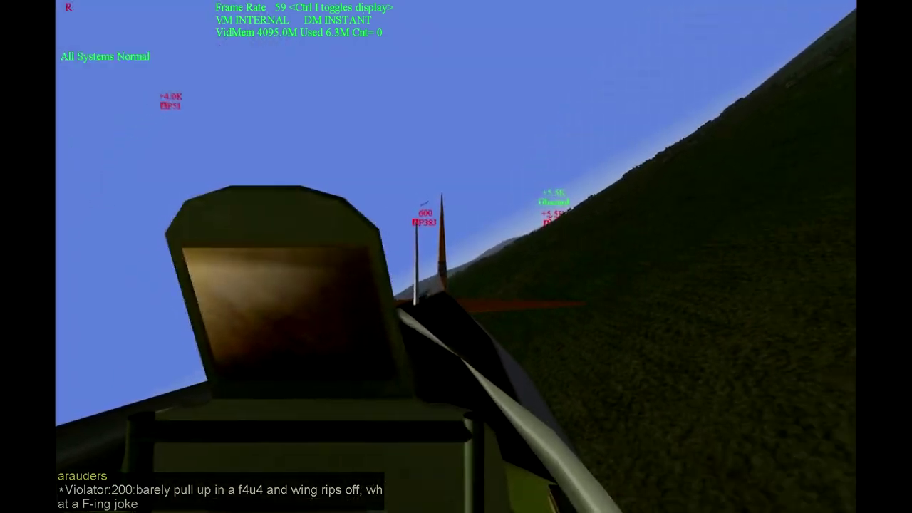
key(KP_8)
key(KP_2)
key(KP_8)
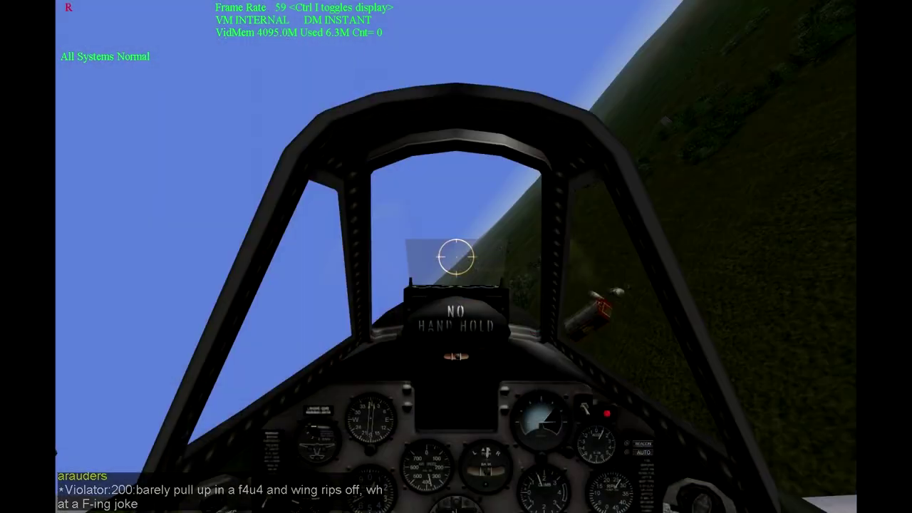
key(KP_2)
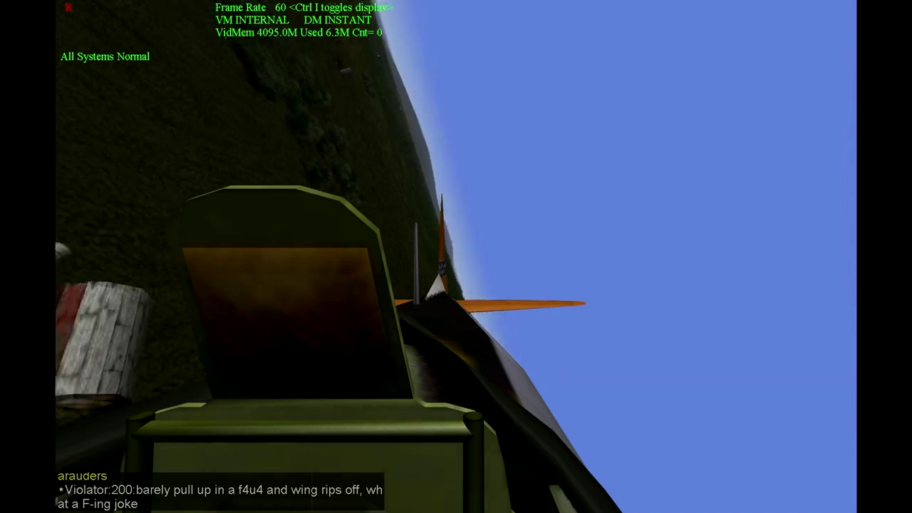
key(KP_8)
key(KP_2)
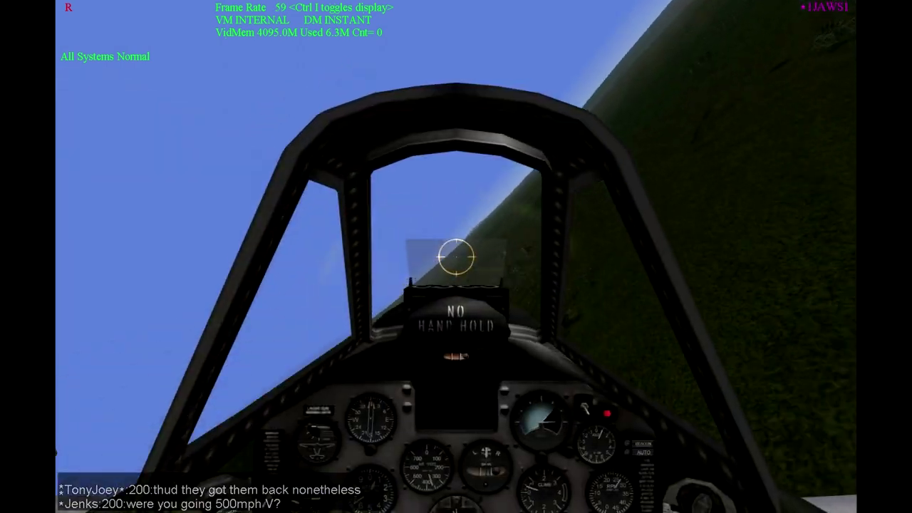
- Keep alternating forward and rear views, glancing over the left wing, ending looking behind
key(KP_8)
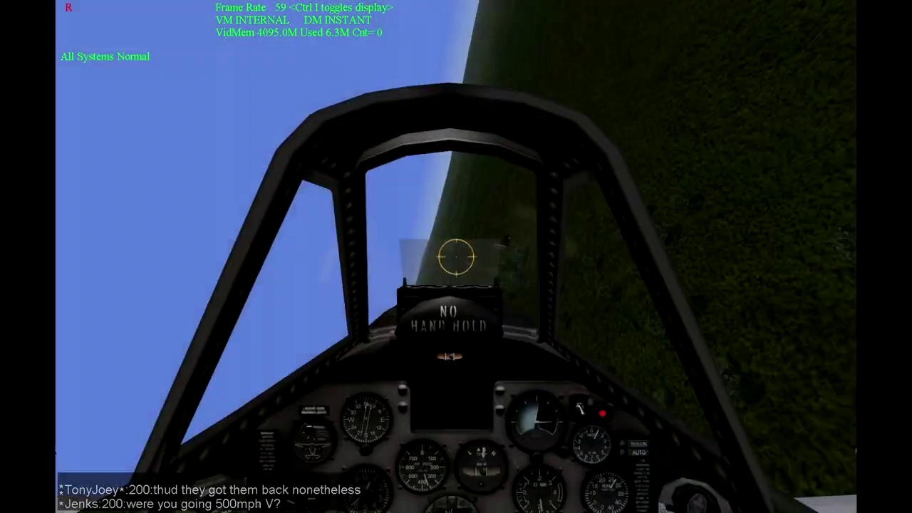
key(KP_2)
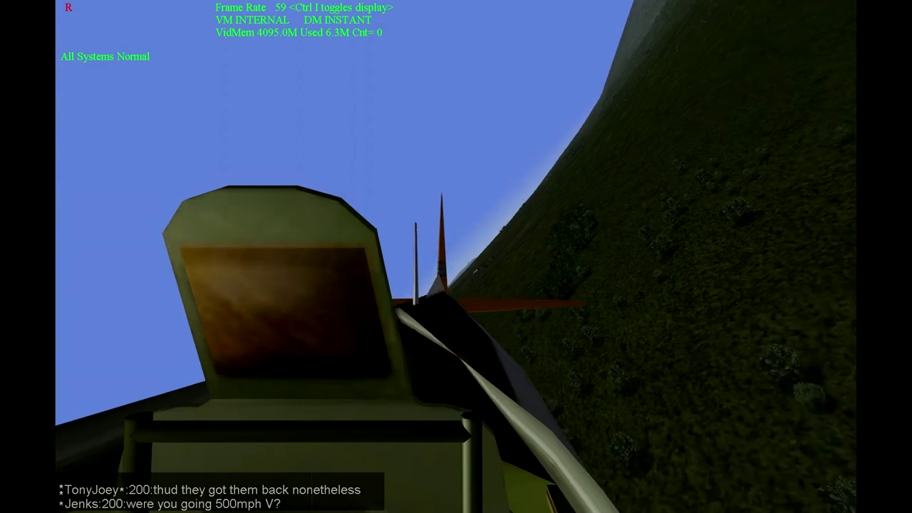
key(KP_8)
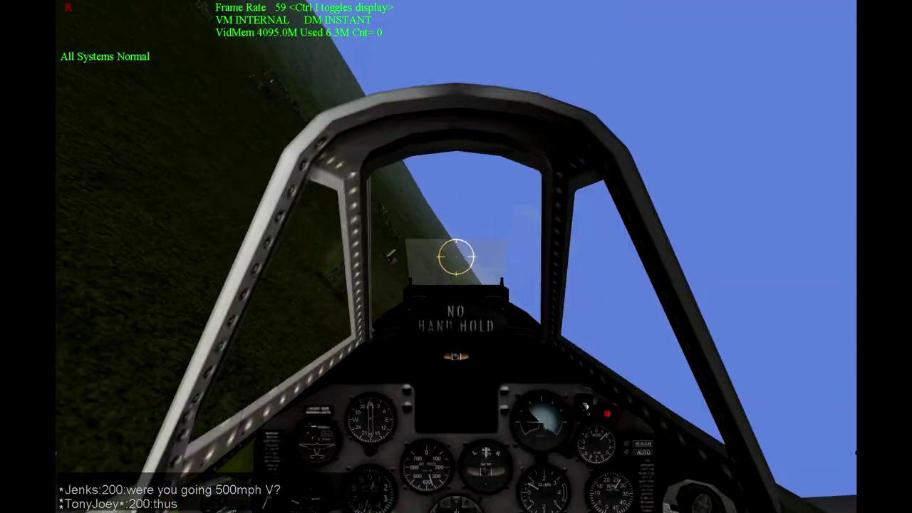
key(KP_2)
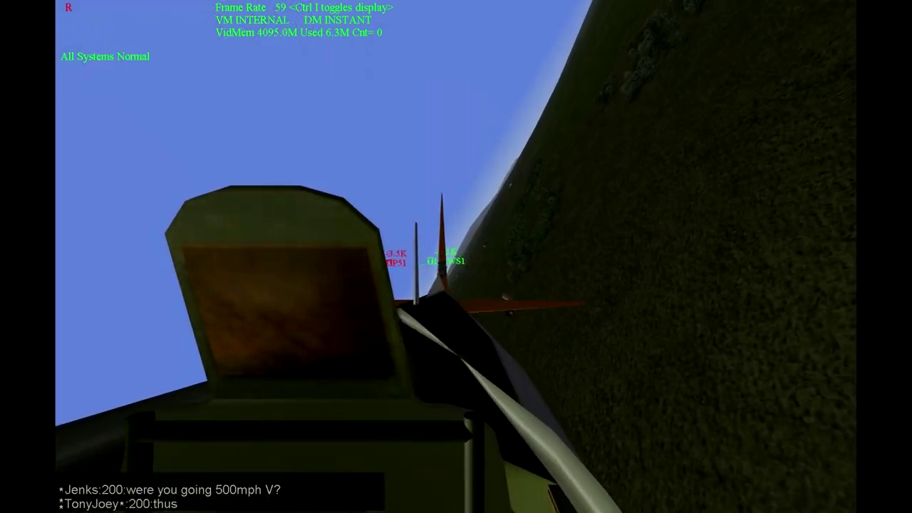
key(KP_8)
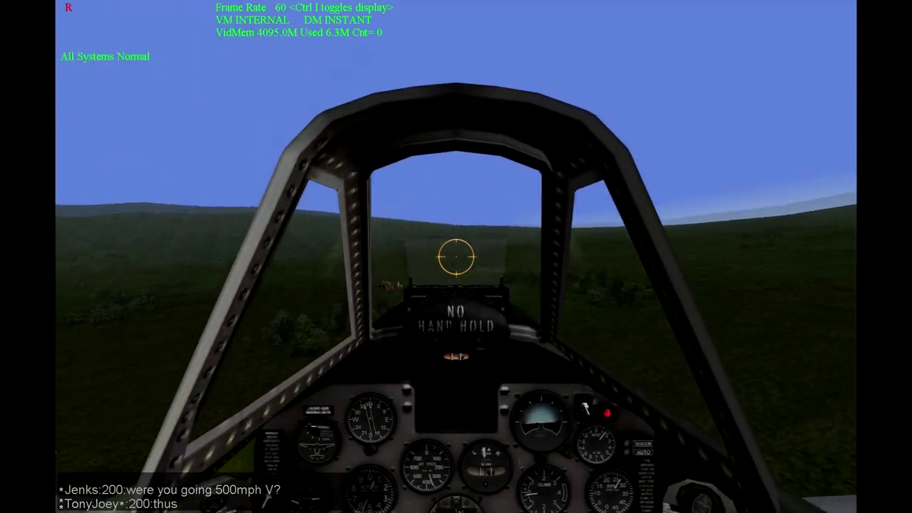
key(KP_2)
key(KP_1)
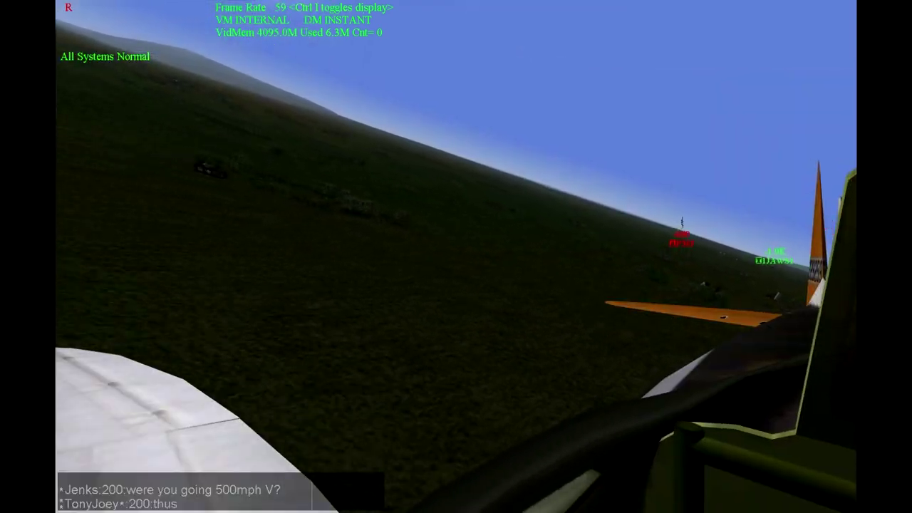
key(KP_8)
key(KP_2)
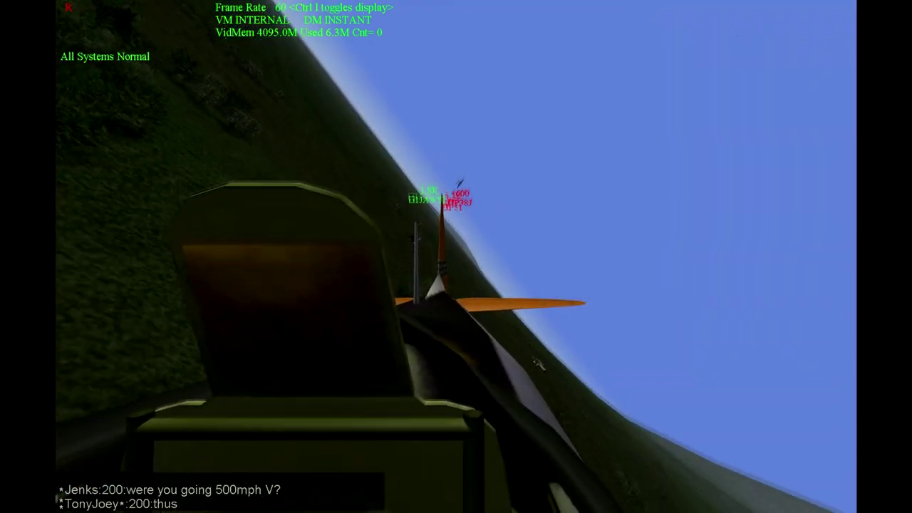
key(KP_8)
key(KP_2)
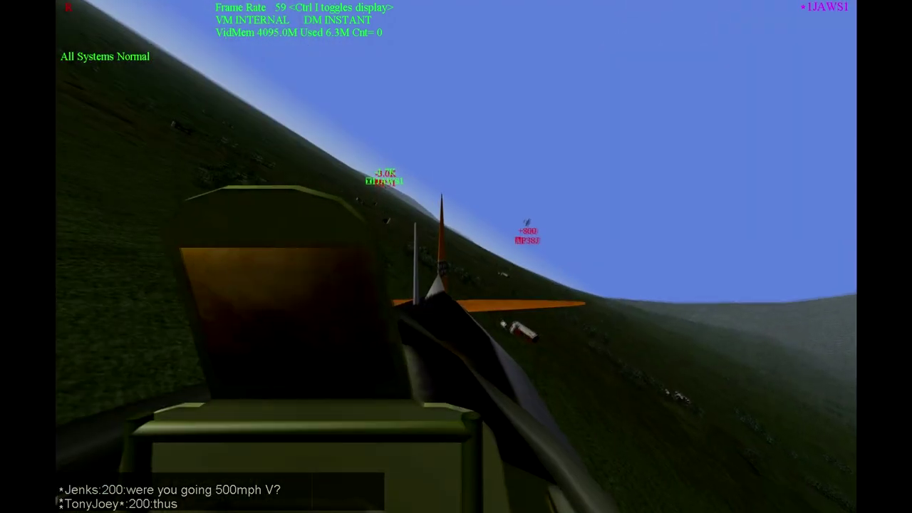
key(KP_8)
key(KP_2)
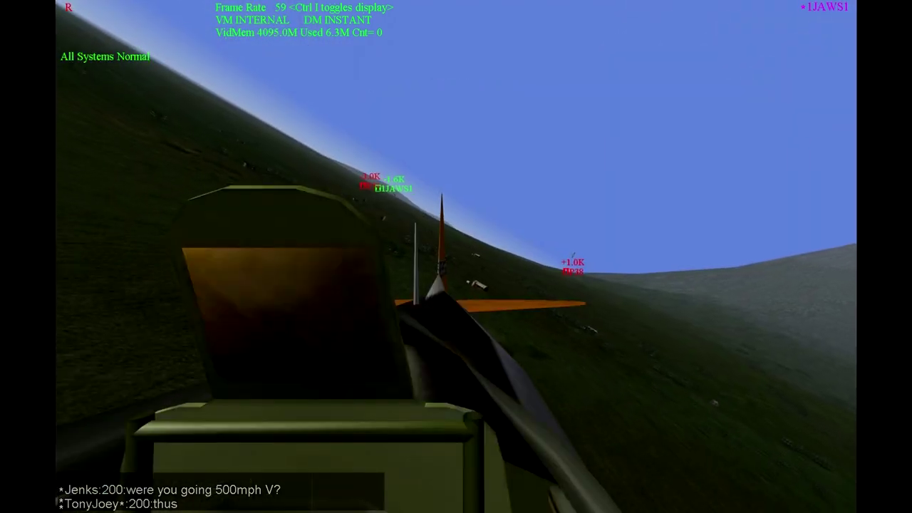
key(KP_8)
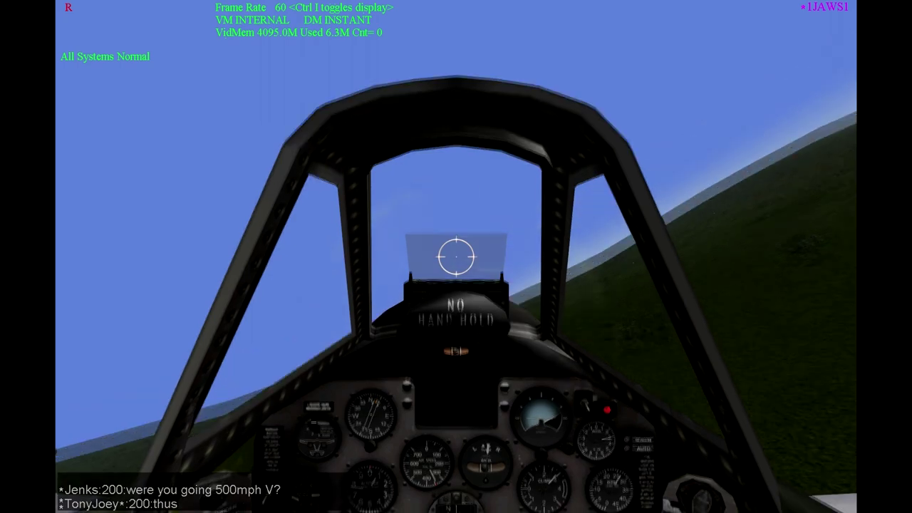
key(KP_2)
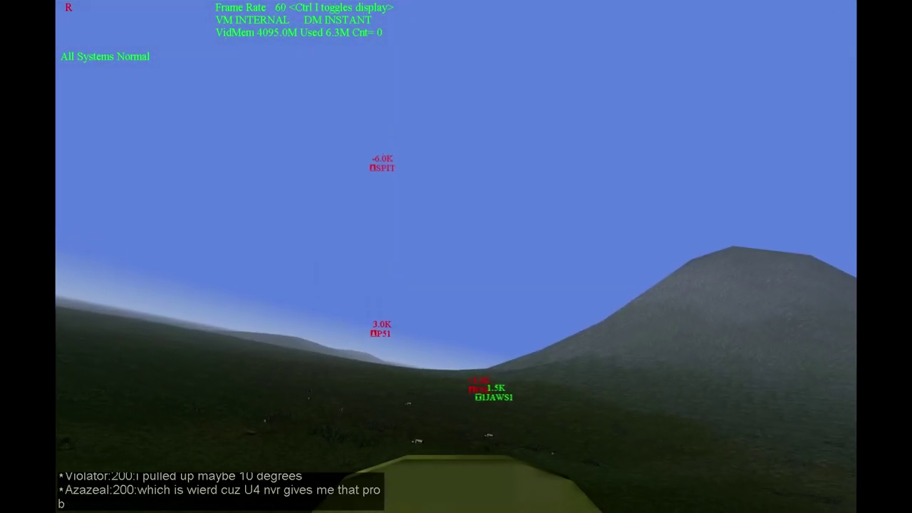
- Scan behind, cycle the aircraft label display, and tilt the rear view toward the sky
key(KP_2)
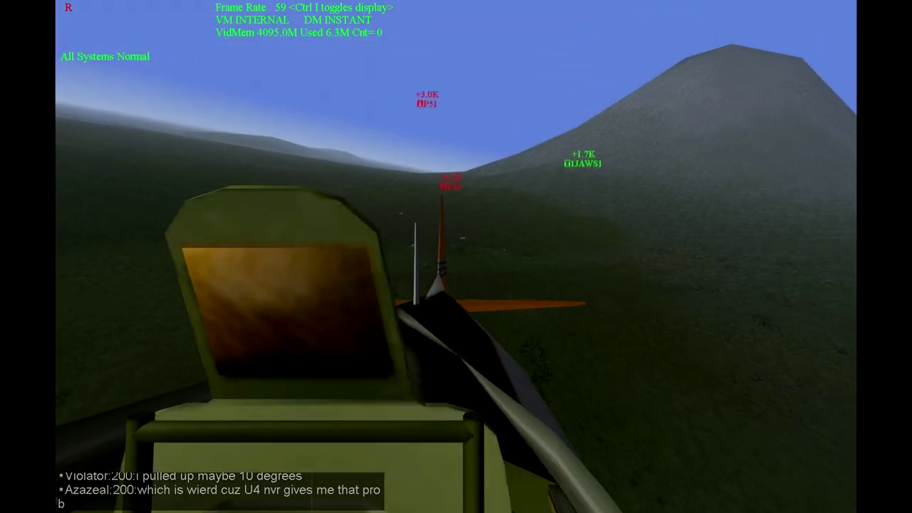
key(i)
key(i)
key(i)
key(i)
key(KP_8)
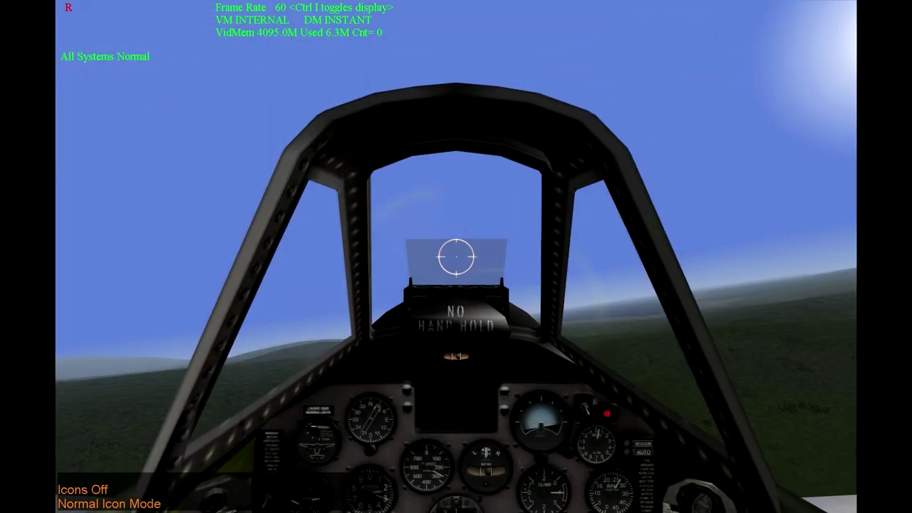
key(Escape)
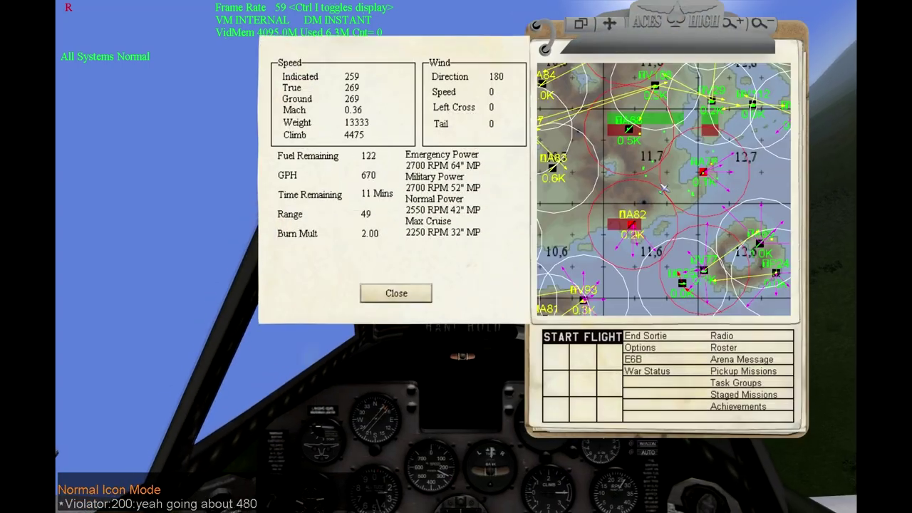
key(KP_2)
key(Escape)
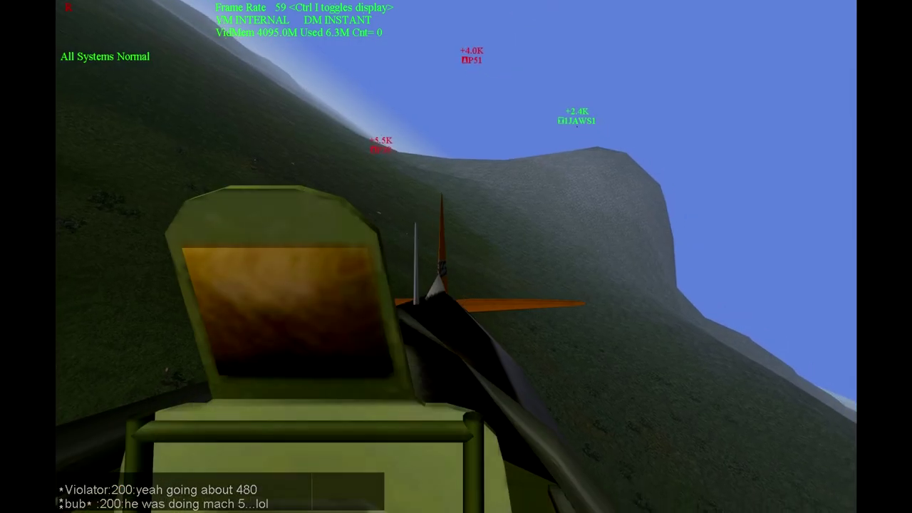
key(KP_5)
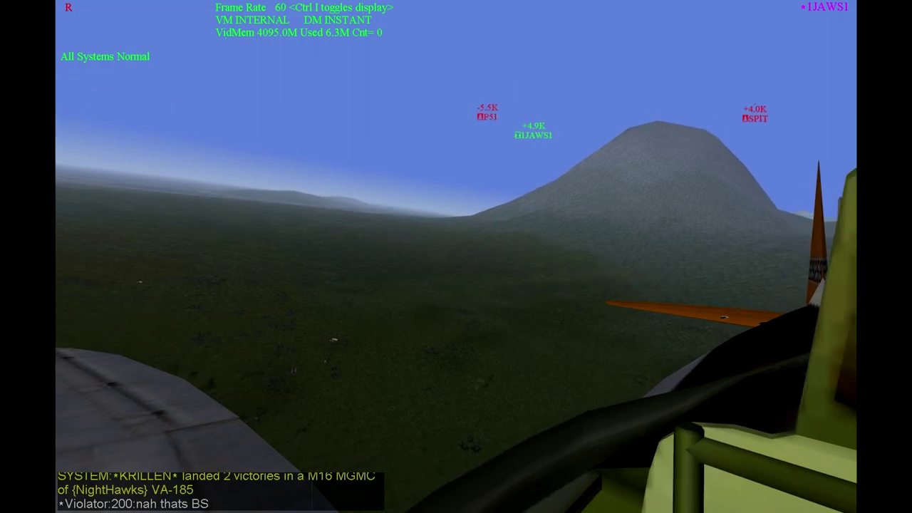
- Check the map and flight data, then look back toward the tail and mountains
key(Escape)
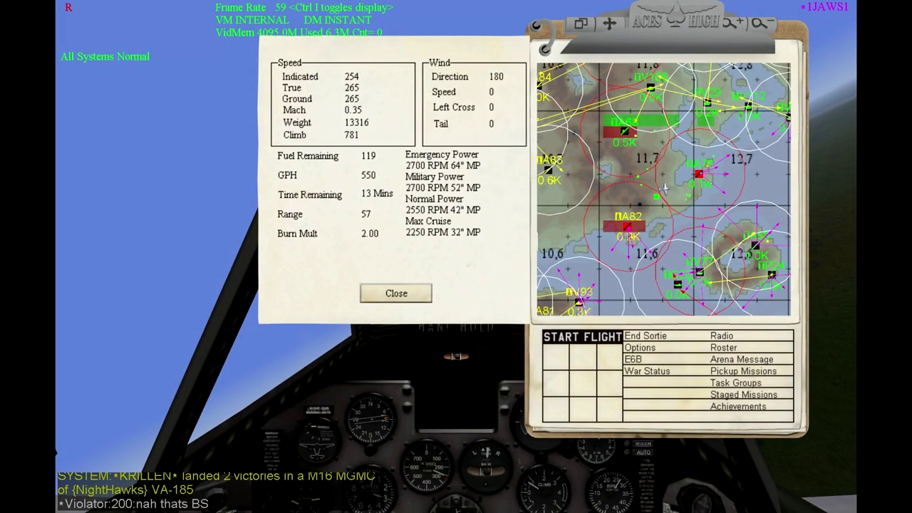
key(Escape)
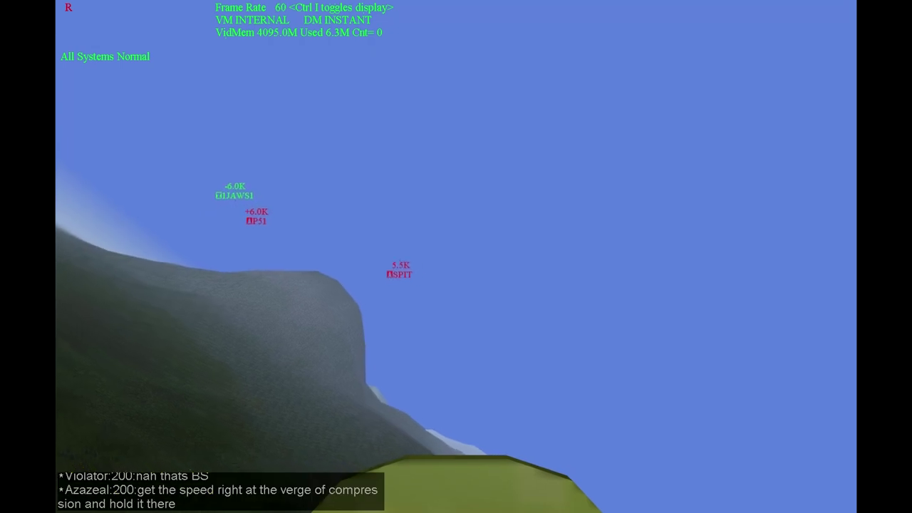
key(KP_2)
key(KP_8)
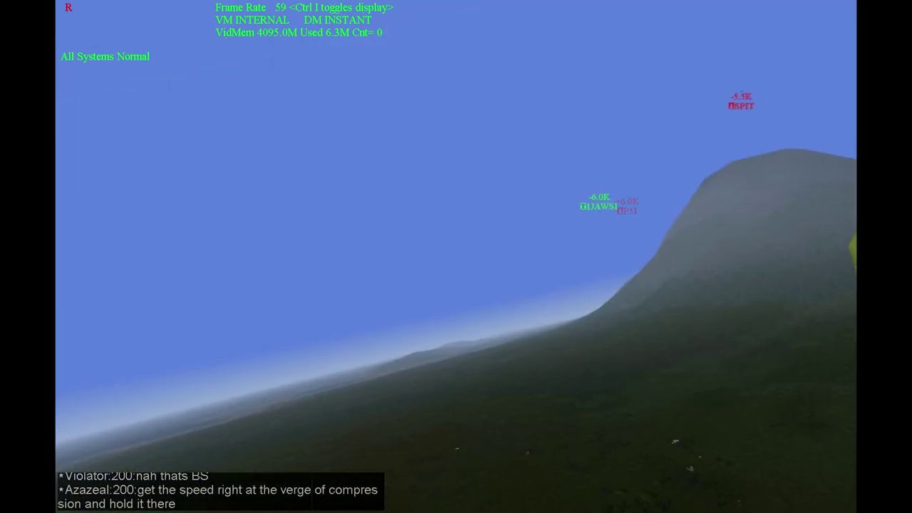
- Scan over the left wing, tail fin and the mountain ahead
key(KP_4)
key(KP_8)
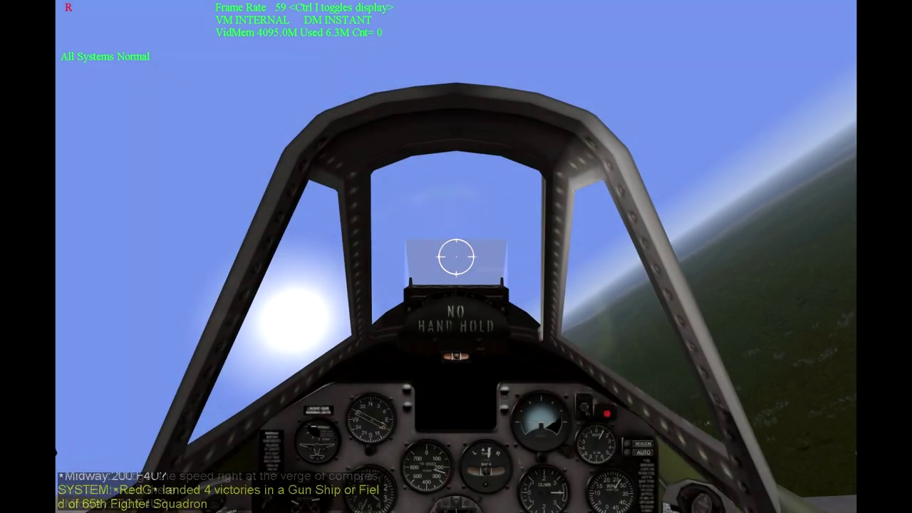
key(KP_4)
key(KP_1)
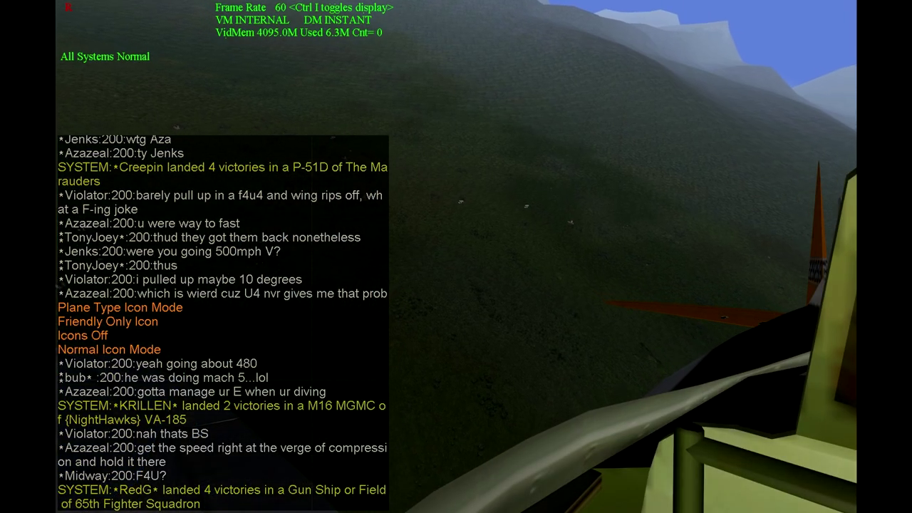
key(KP_4)
key(KP_7)
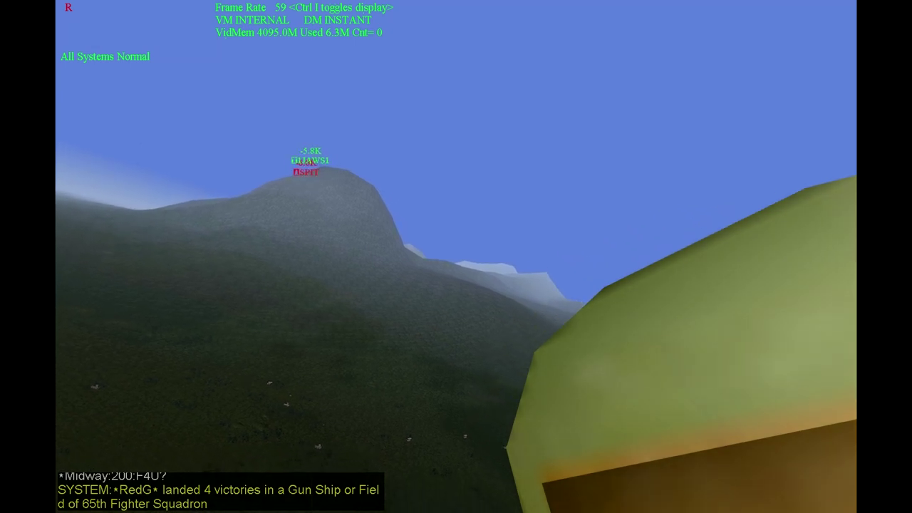
key(KP_3)
key(KP_2)
key(KP_8)
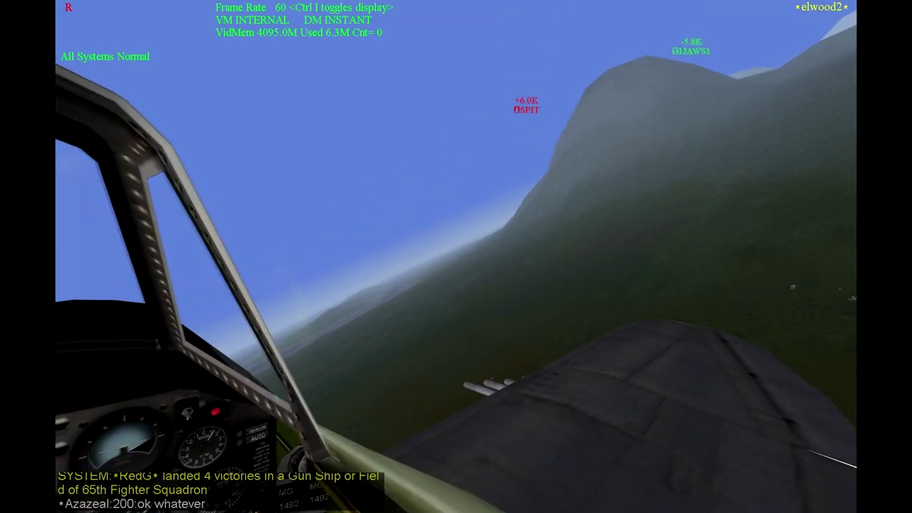
key(KP_6)
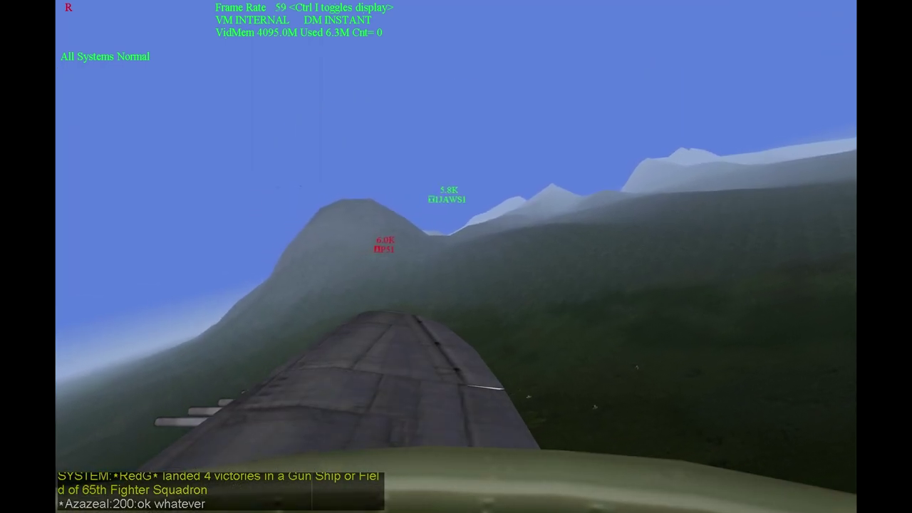
- Look out over the right wing and back at the tail
key(KP_8)
key(KP_2)
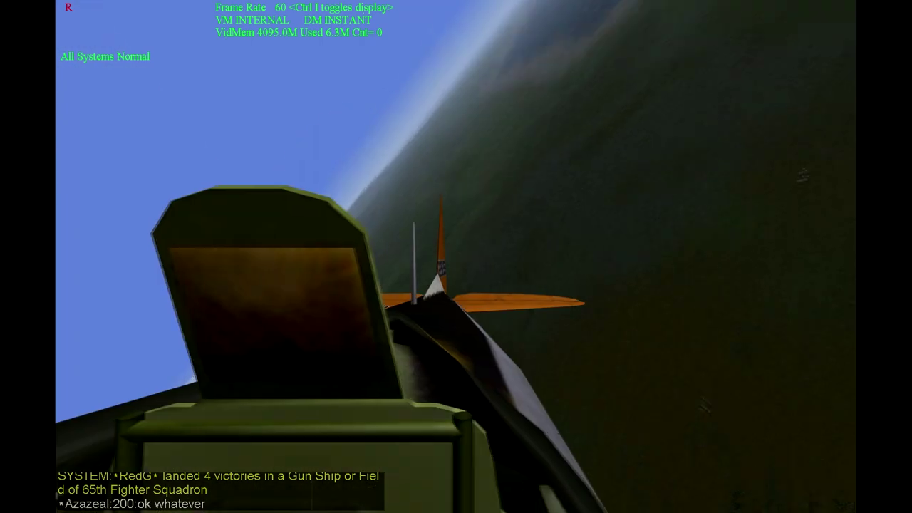
key(KP_6)
key(KP_3)
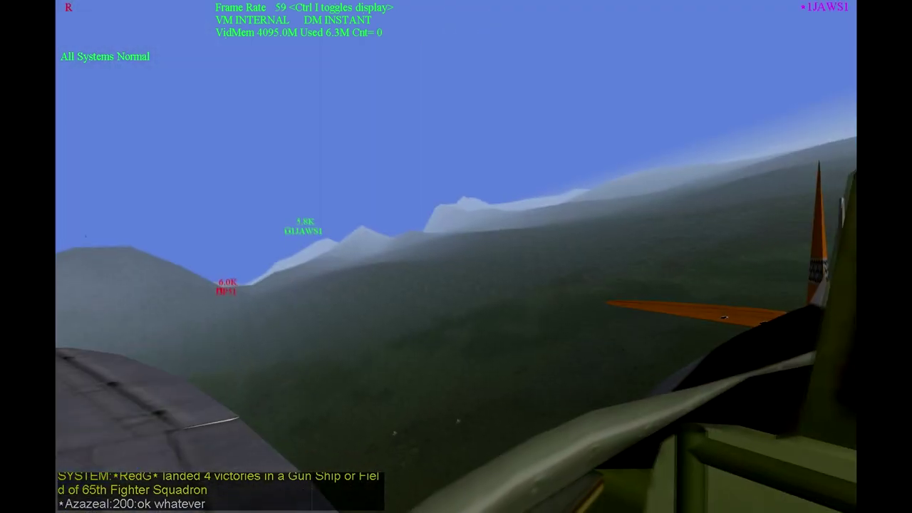
key(KP_6)
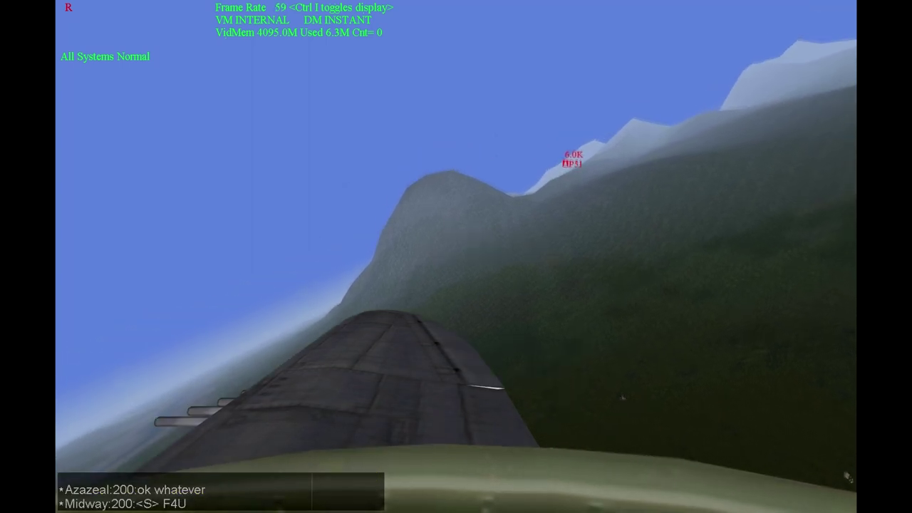
- Cycle the side views, finishing forward in the cockpit
key(KP_6)
key(KP_4)
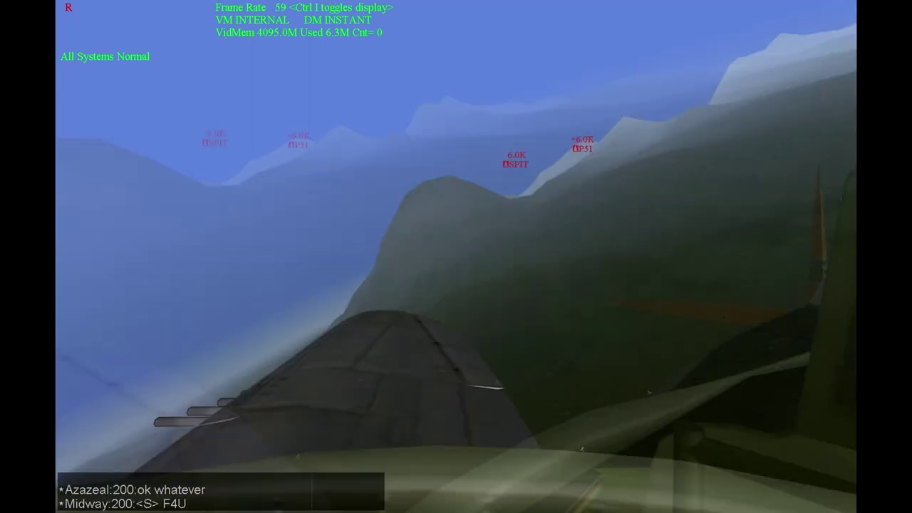
key(KP_6)
key(KP_8)
key(KP_6)
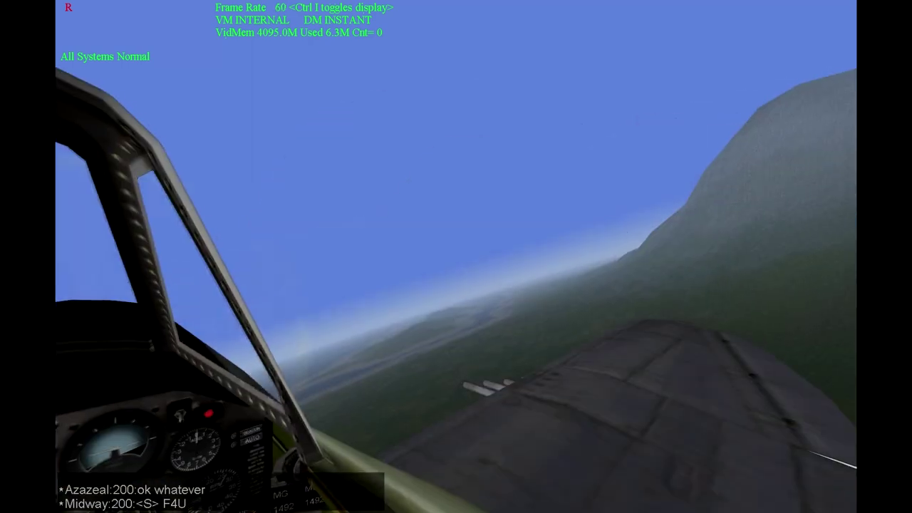
key(KP_8)
key(Escape)
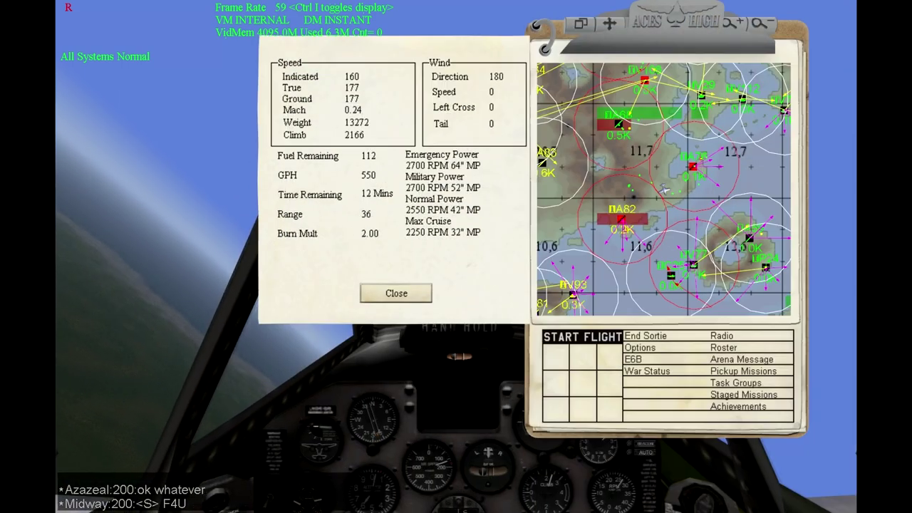
key(Escape)
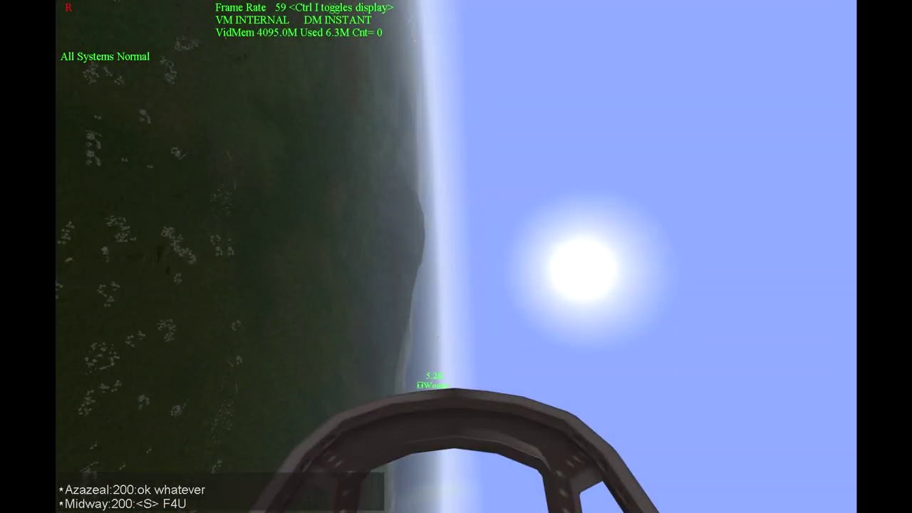
key(KP_8)
drag(456, 256, 428, 256)
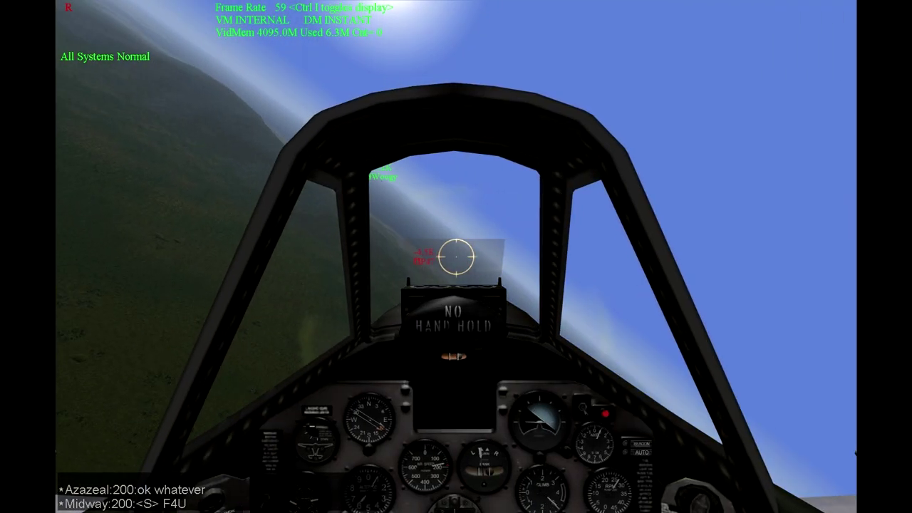
key(shift+i)
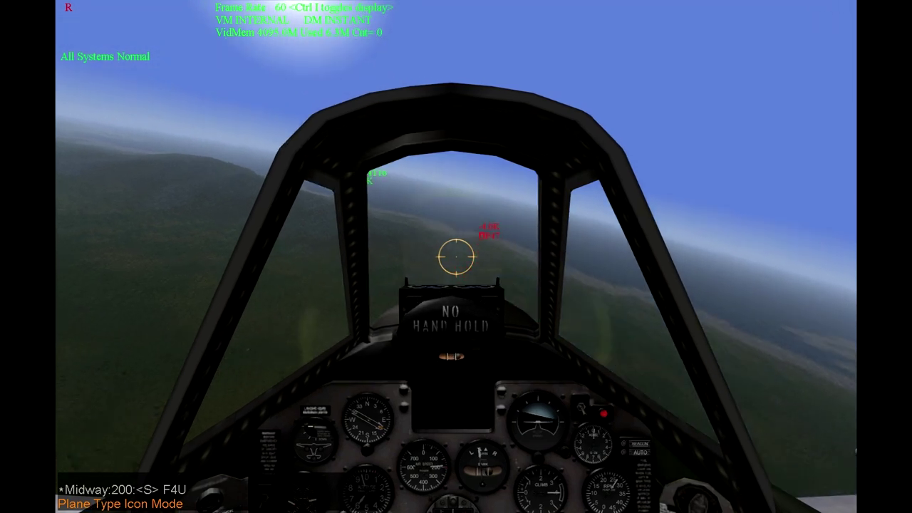
key(shift+i)
key(shift+i)
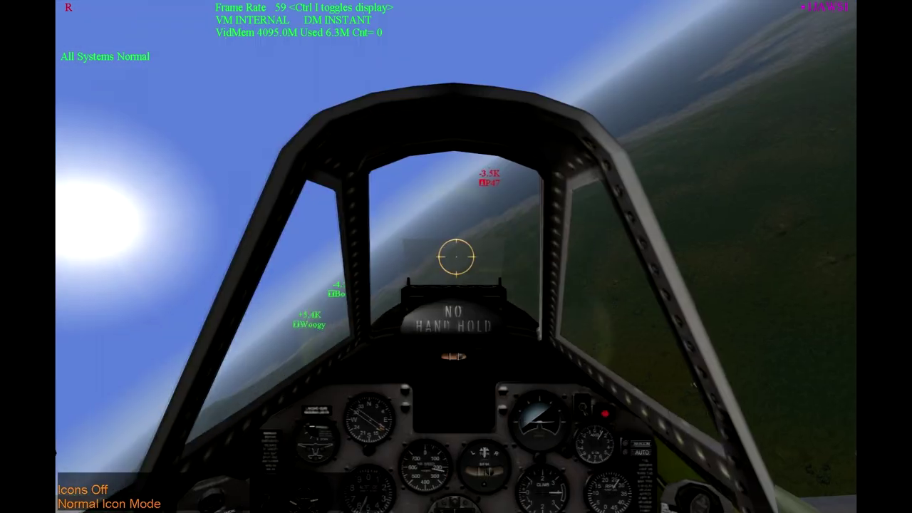
key(F2)
key(F1)
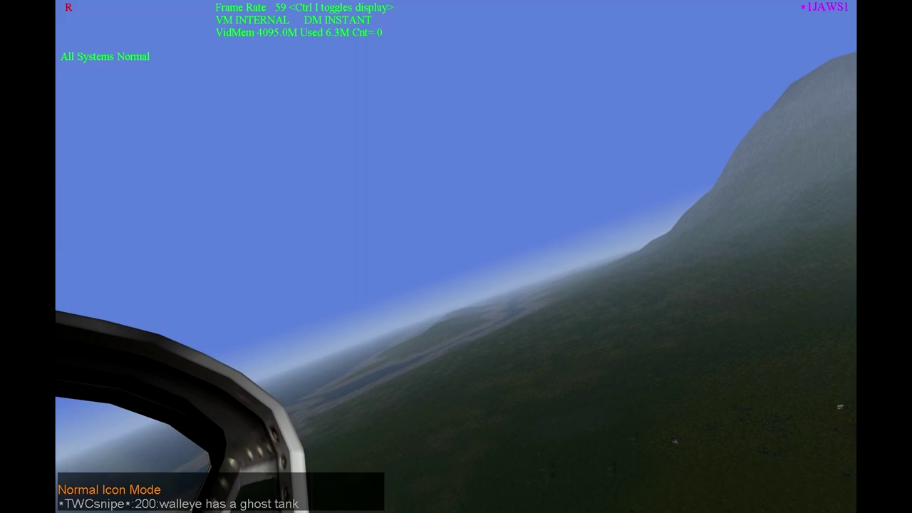
key(KP_8)
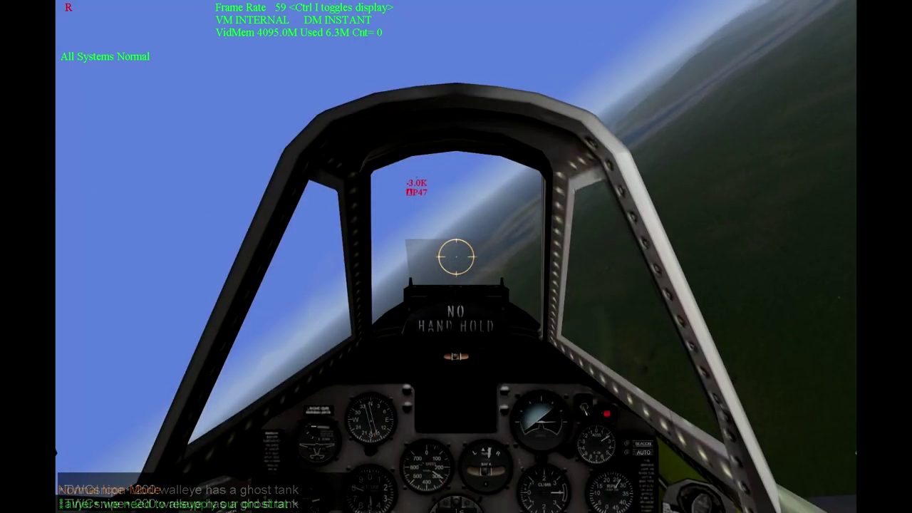
key(z)
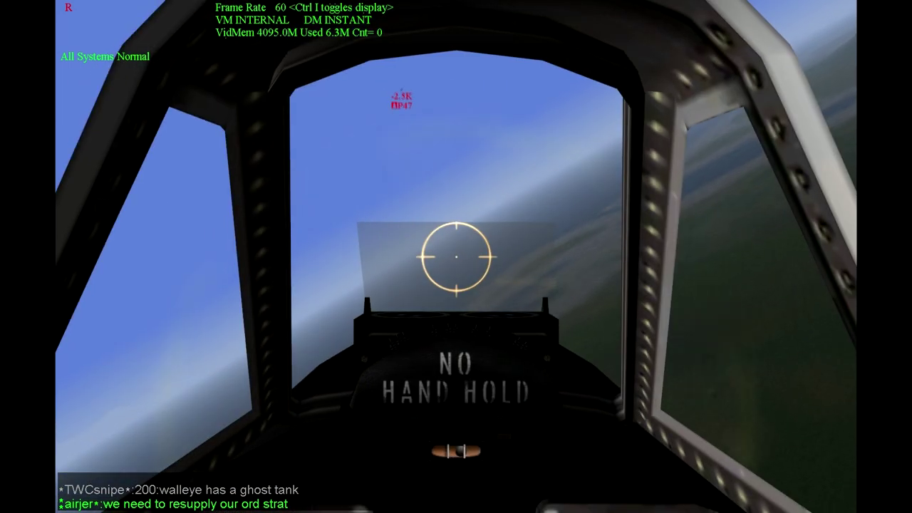
key(z)
key(KP_5)
key(KP_9)
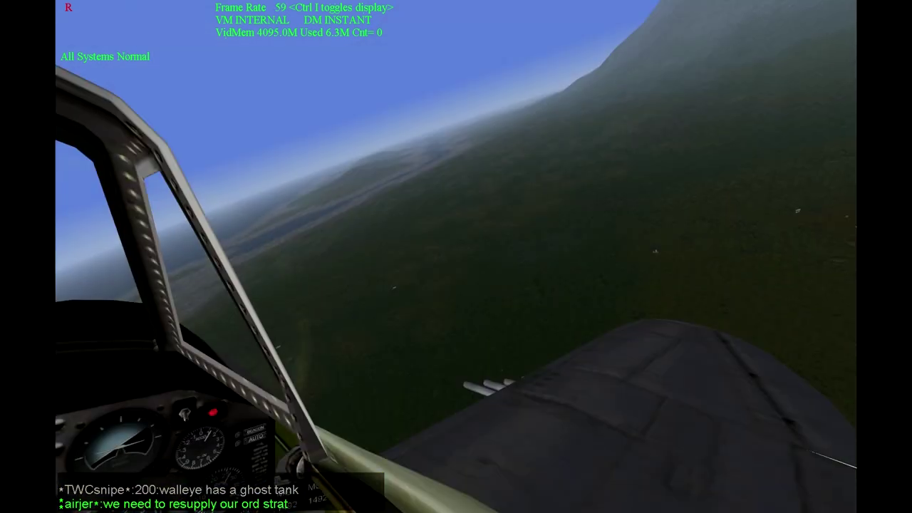
key(KP_8)
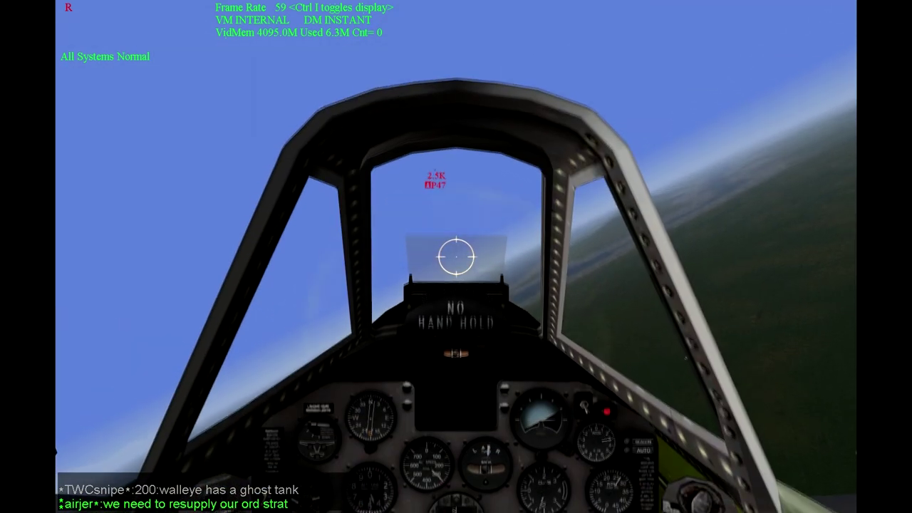
key(z)
key(z)
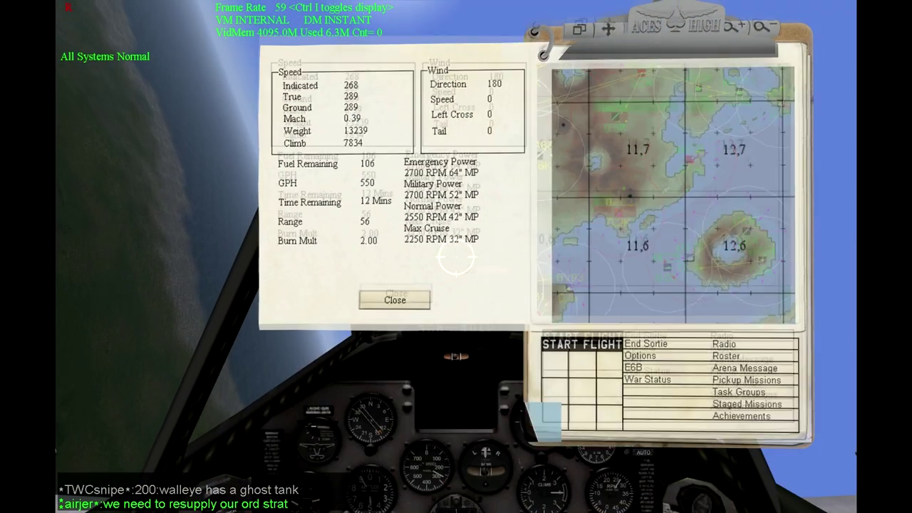
- Glance at the map, then cycle nose, cockpit and rear views back to forward
key(Escape)
key(F3)
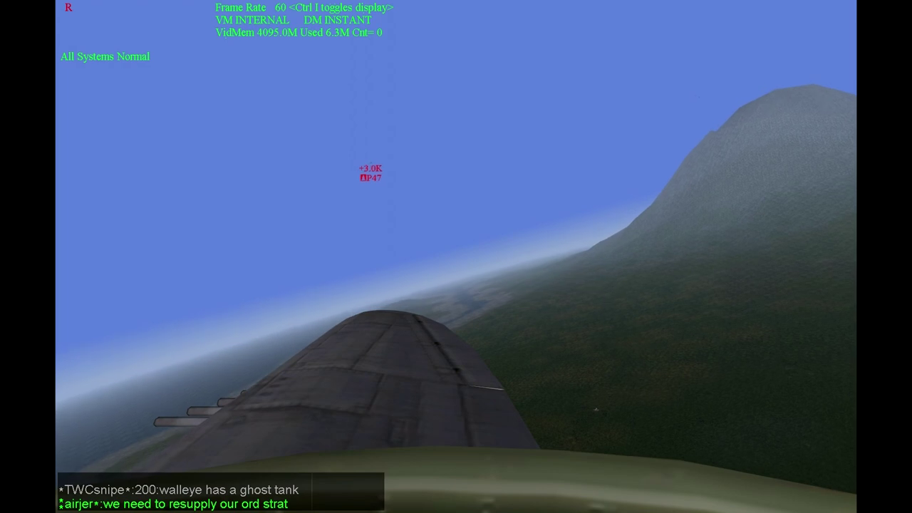
key(F1)
key(KP_2)
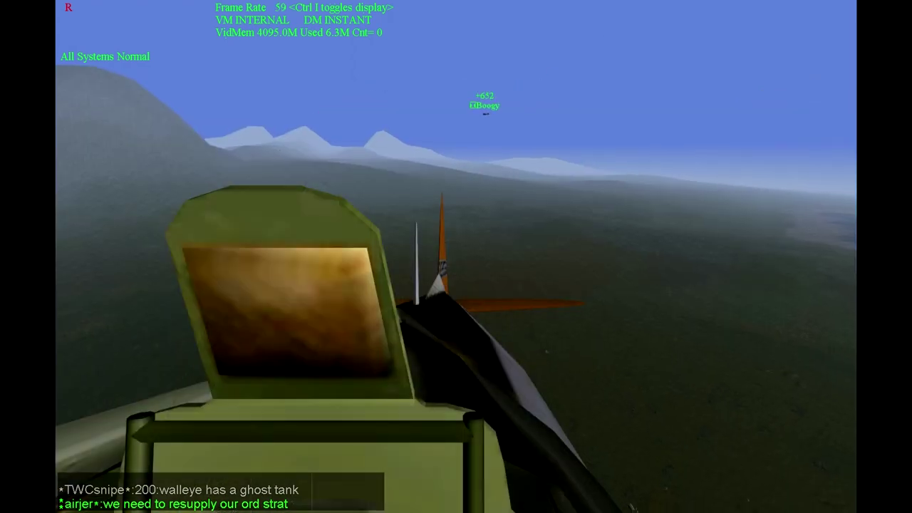
key(KP_5)
key(KP_2)
key(KP_1)
key(KP_8)
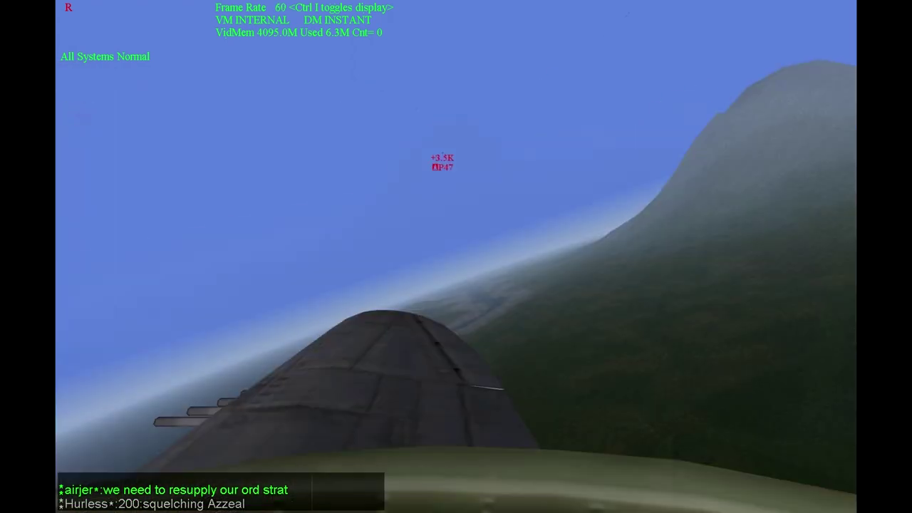
key(KP_3)
key(KP_8)
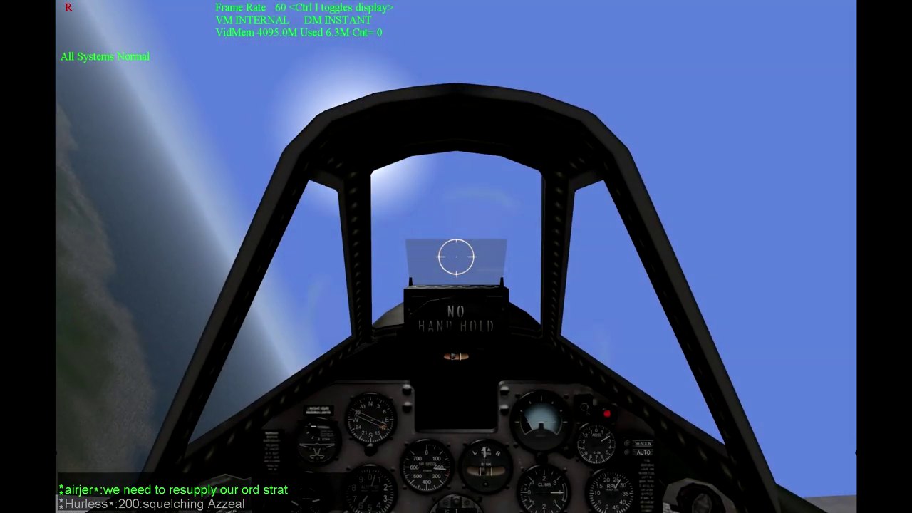
- Check the map and flight data, then look back along the wing and tail
key(ctrl+c)
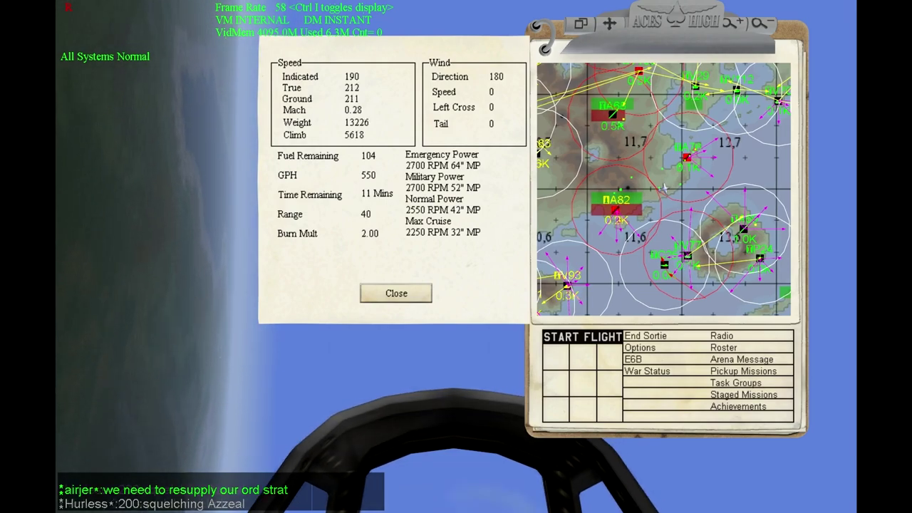
key(ctrl+c)
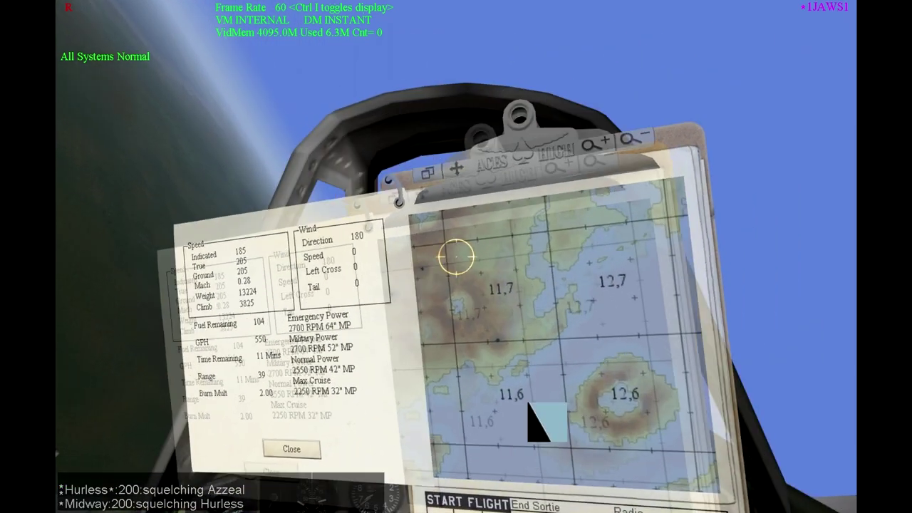
key(KP_2)
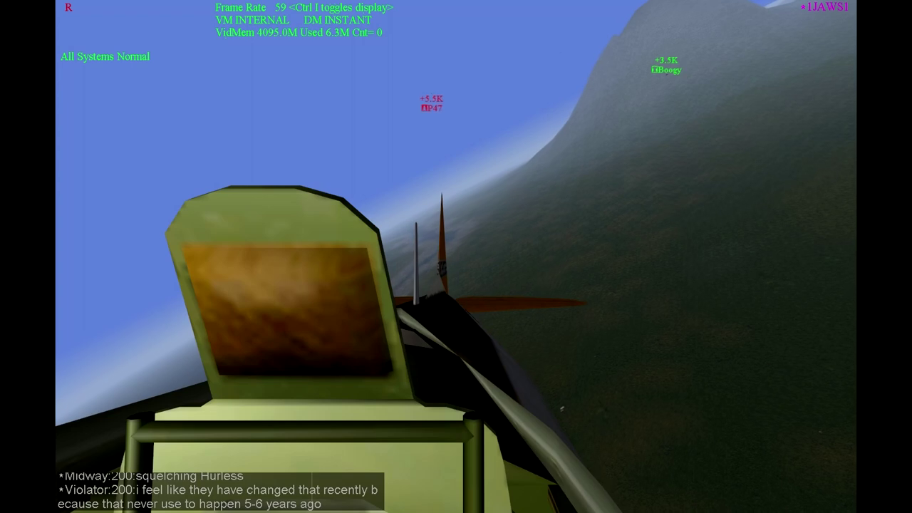
key(KP_4)
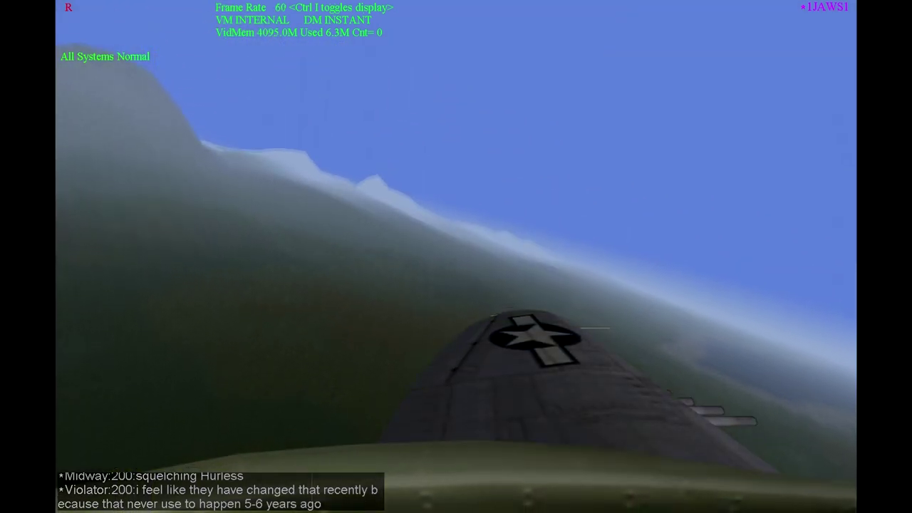
key(KP_1)
key(KP_2)
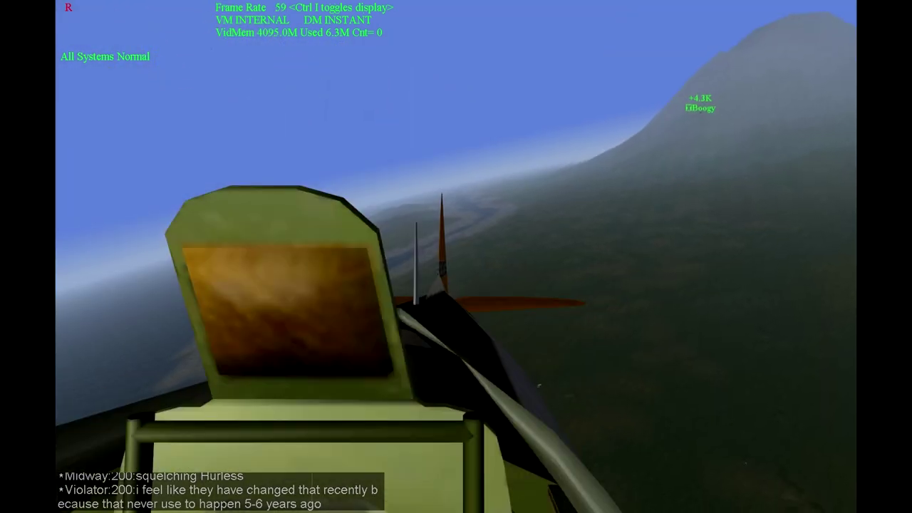
- Look over the left wing, check behind, and return to the gunsight
key(KP_8)
key(KP_4)
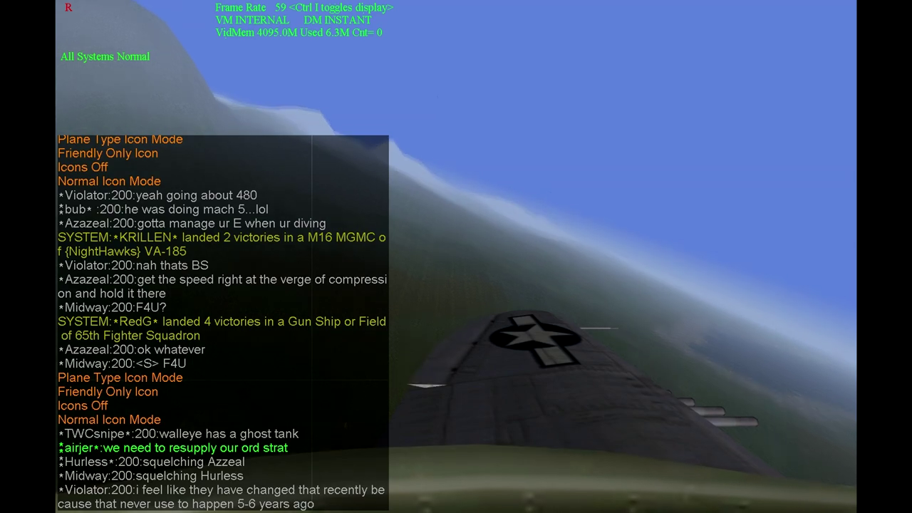
key(KP_2)
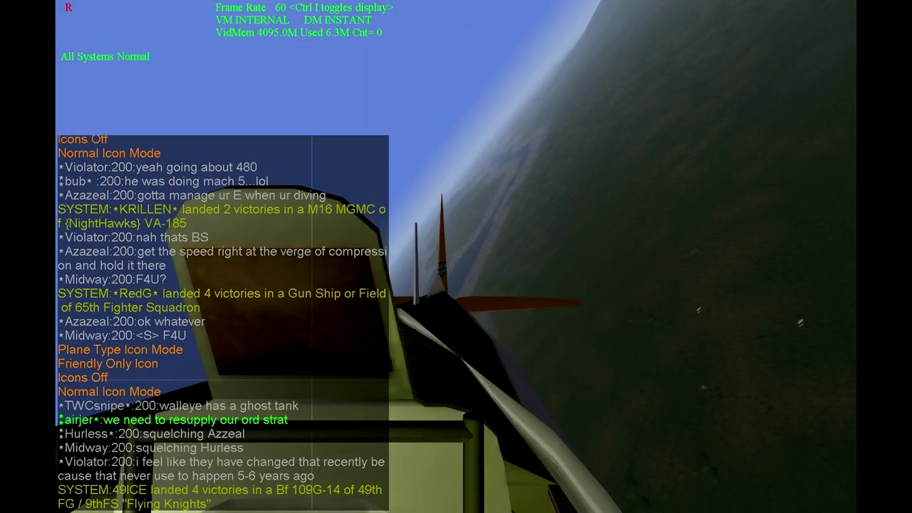
key(KP_8)
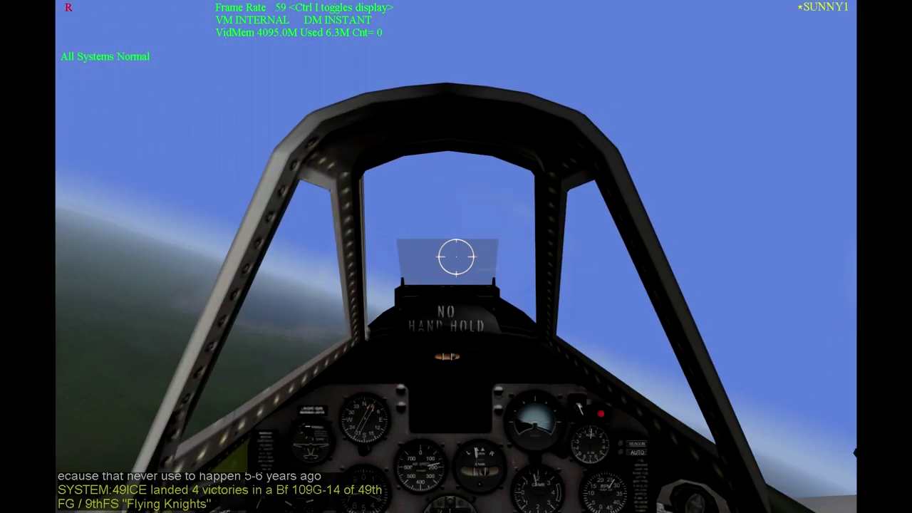
- Check the left wing again and reopen the map showing 100 fuel and 11 minutes
key(Escape)
key(Escape)
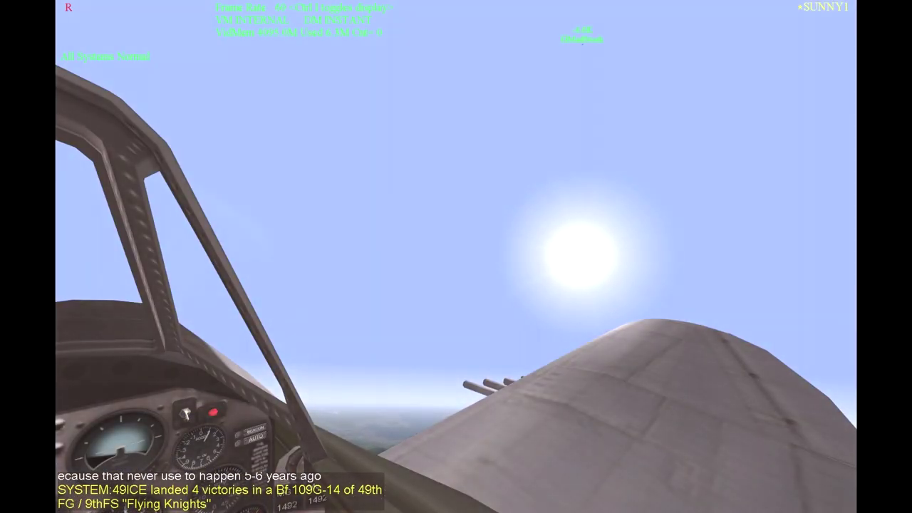
key(KP_2)
key(KP_4)
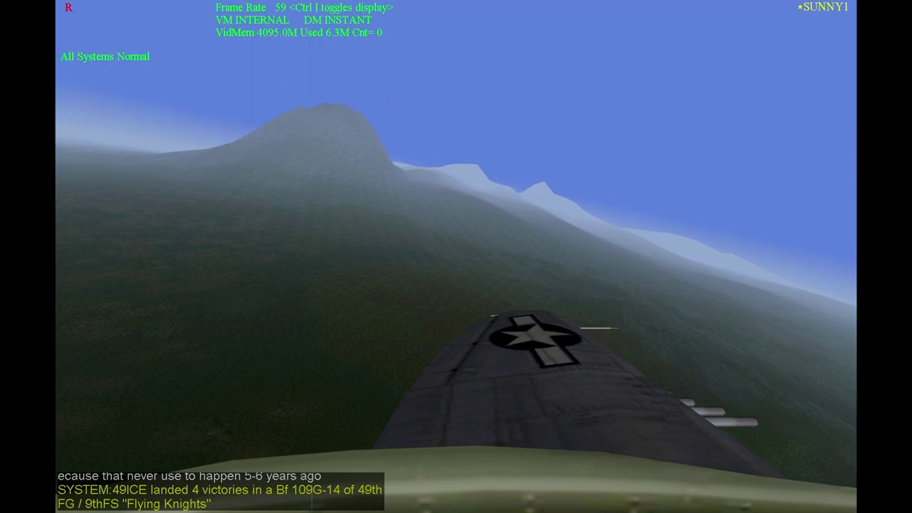
key(KP_8)
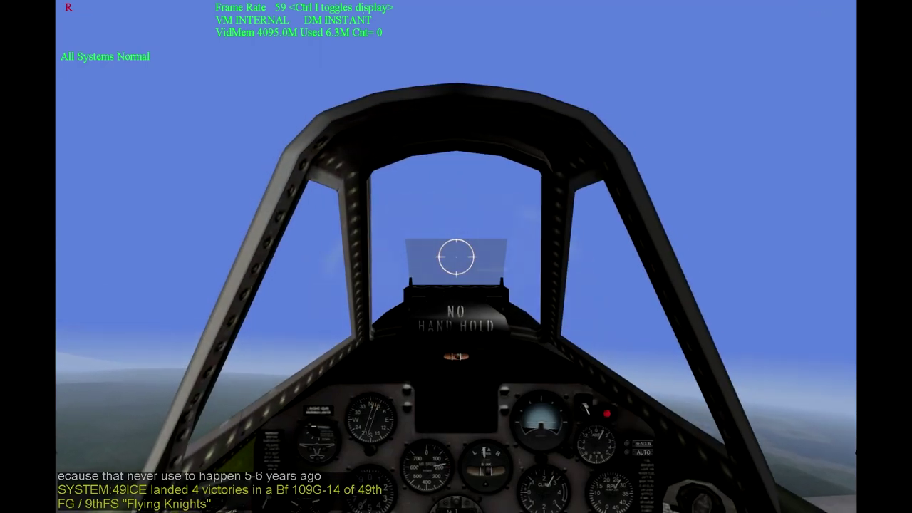
key(Escape)
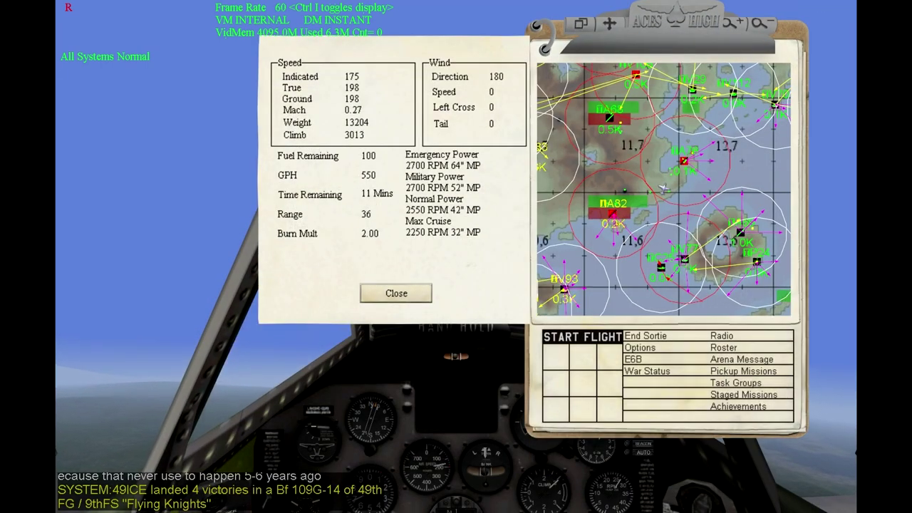
- Put the map away and glance ahead and behind, ending on the gunsight
key(Escape)
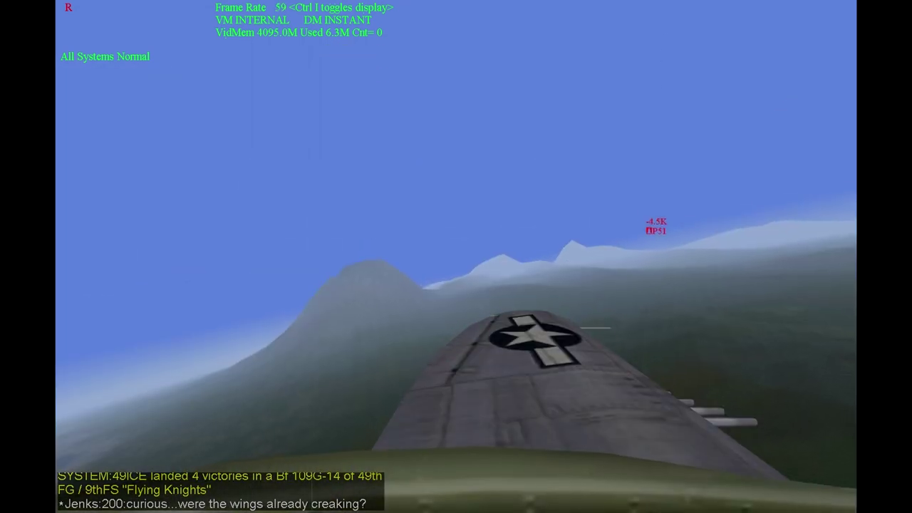
key(KP_8)
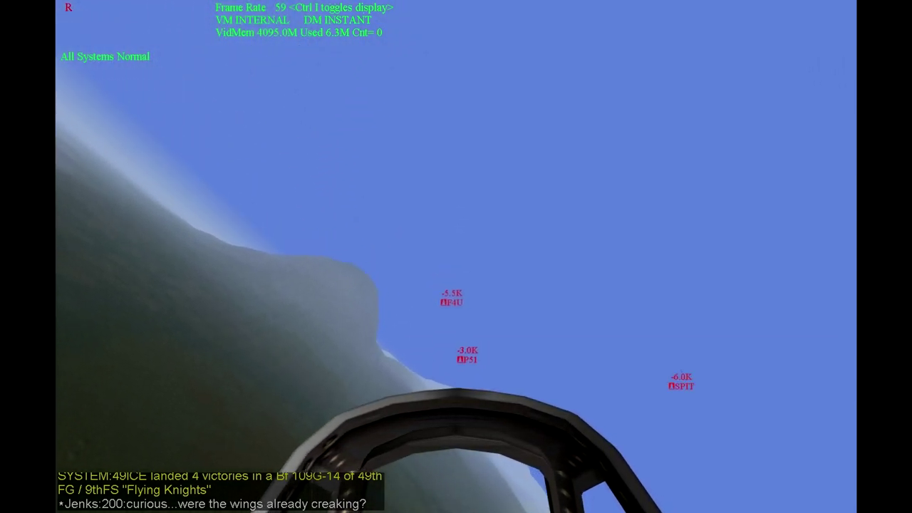
key(KP_8)
key(KP_2)
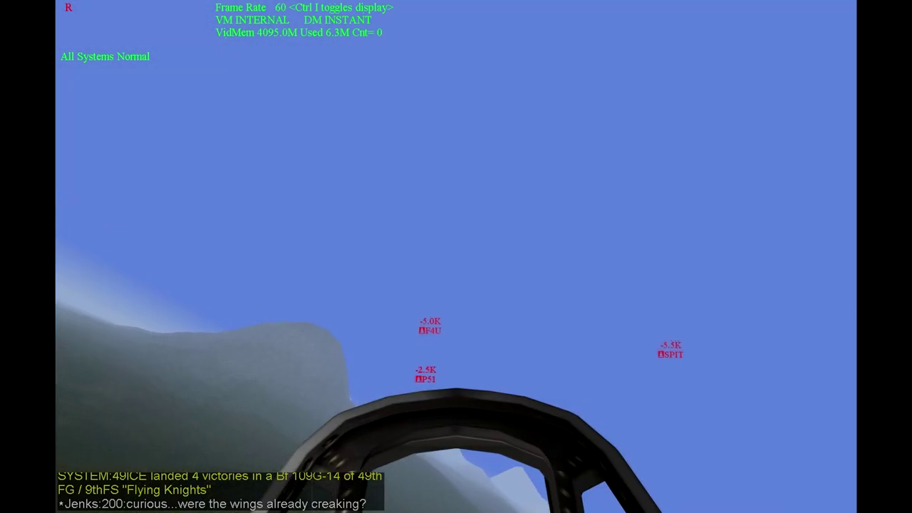
key(KP_8)
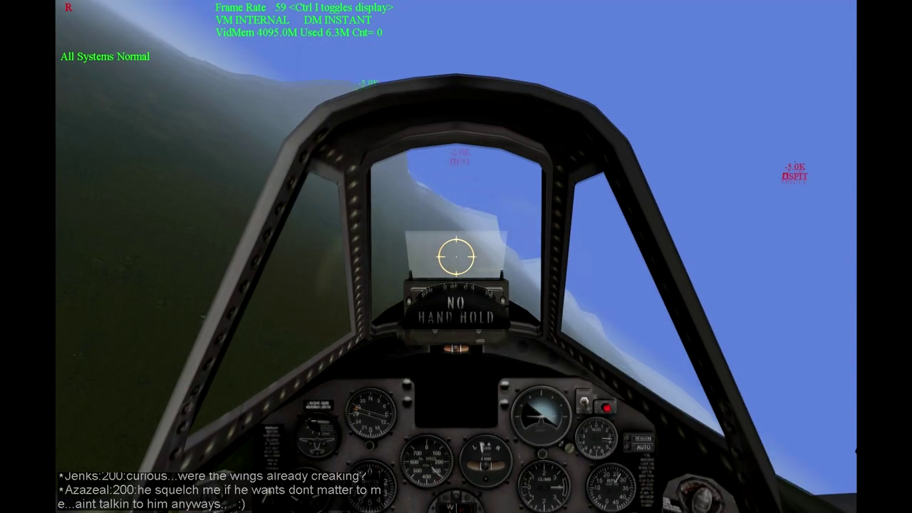
- Adjust the forward view magnification, then look up at the sky and left
key(z)
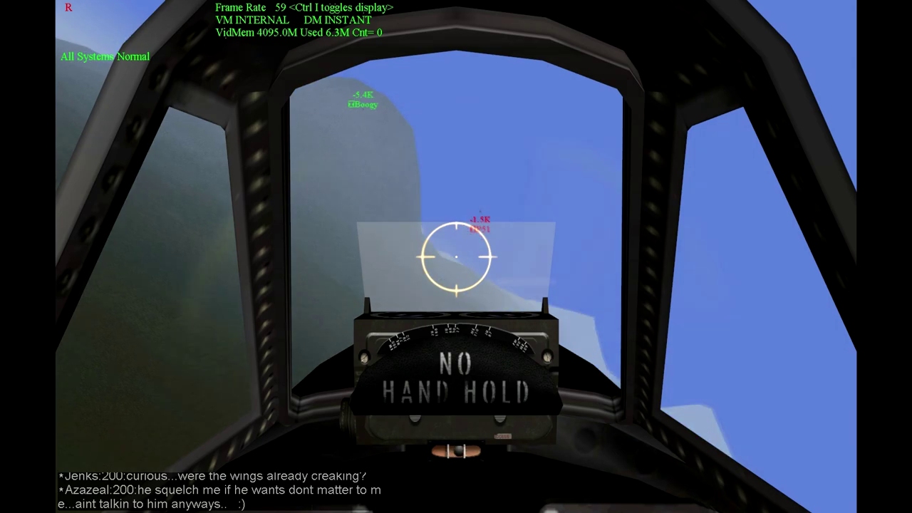
key(z)
key(z)
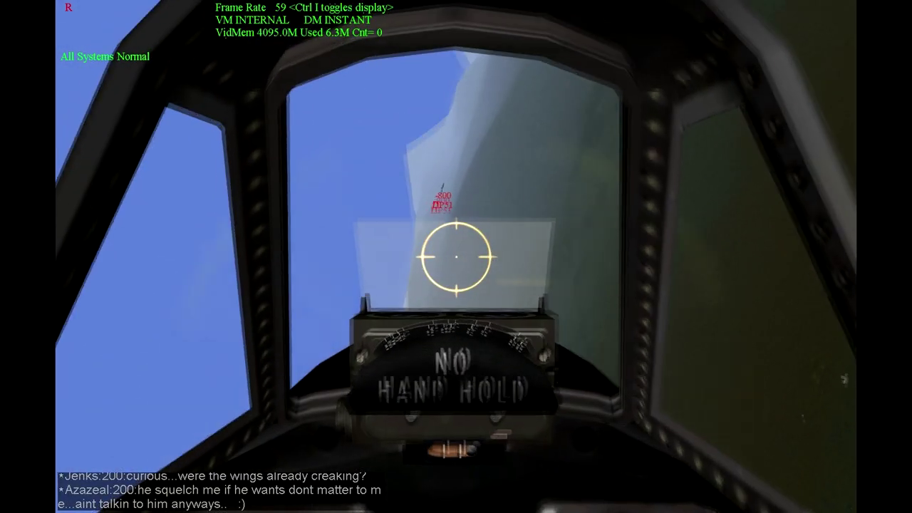
key(z)
key(KP_5)
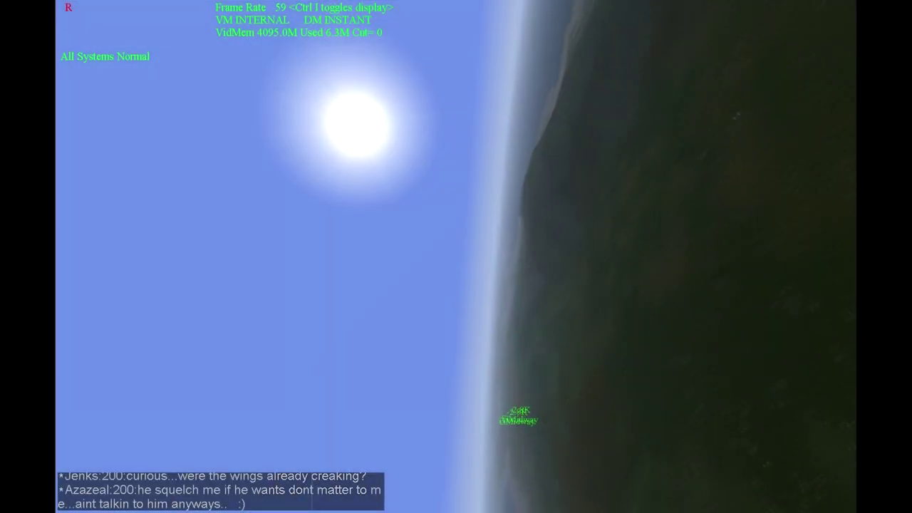
key(KP_4)
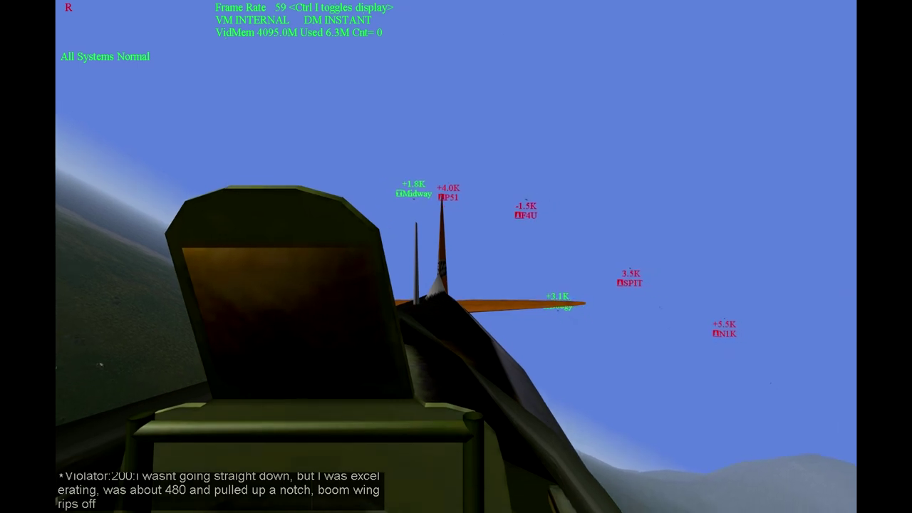
- Check behind and overhead, ending on the rear view over the seat
key(KP_8)
key(KP_2)
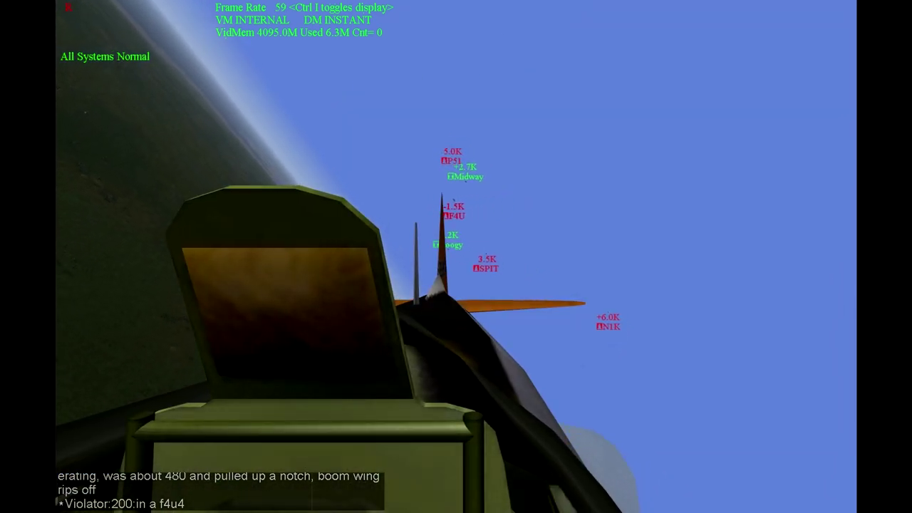
key(KP_5)
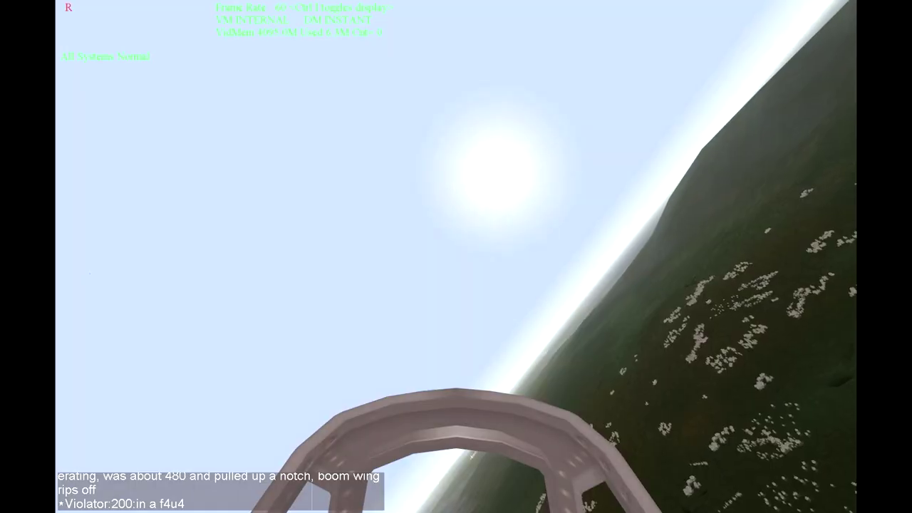
key(KP_8)
key(KP_2)
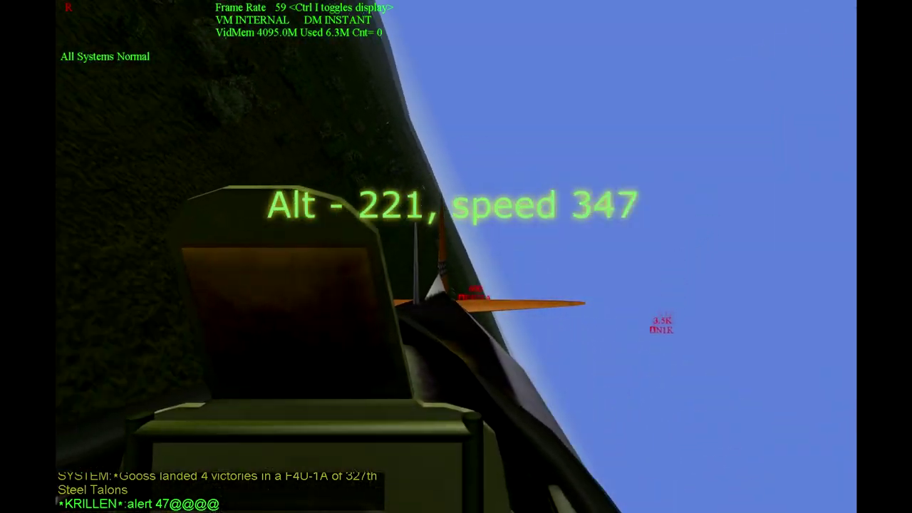
key(KP_8)
- Alternate forward and rear views, checking behind for enemy aircraft
key(KP_2)
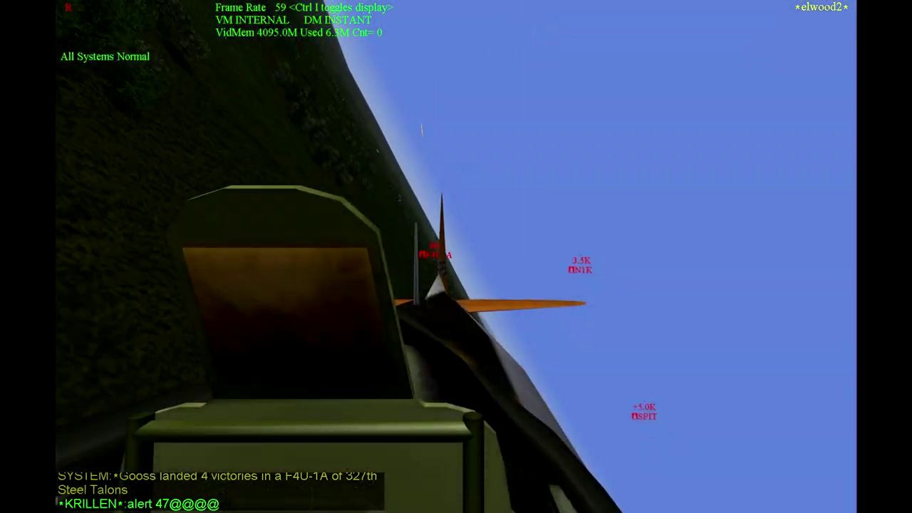
key(KP_8)
key(KP_2)
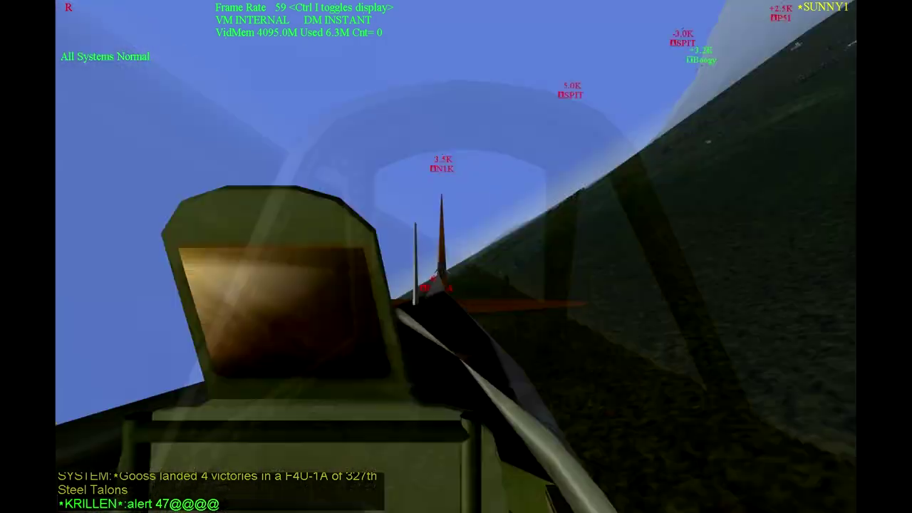
key(KP_8)
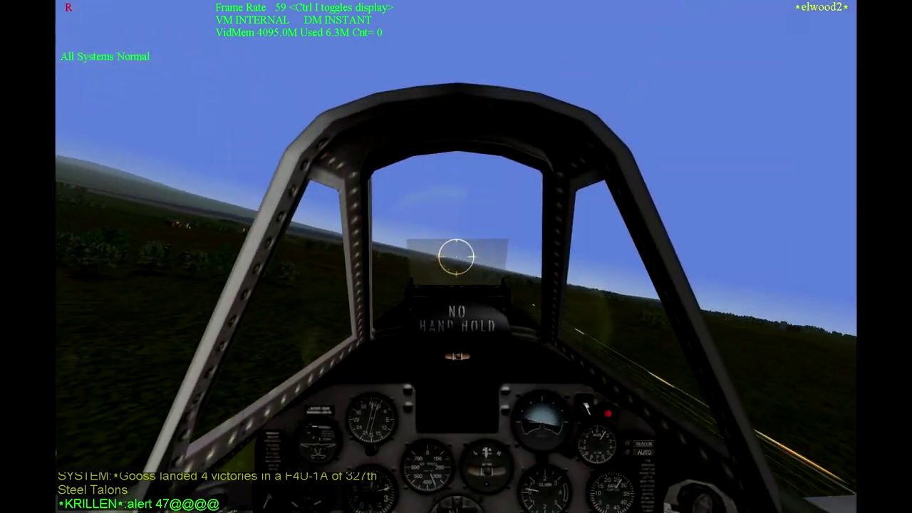
key(KP_2)
key(KP_8)
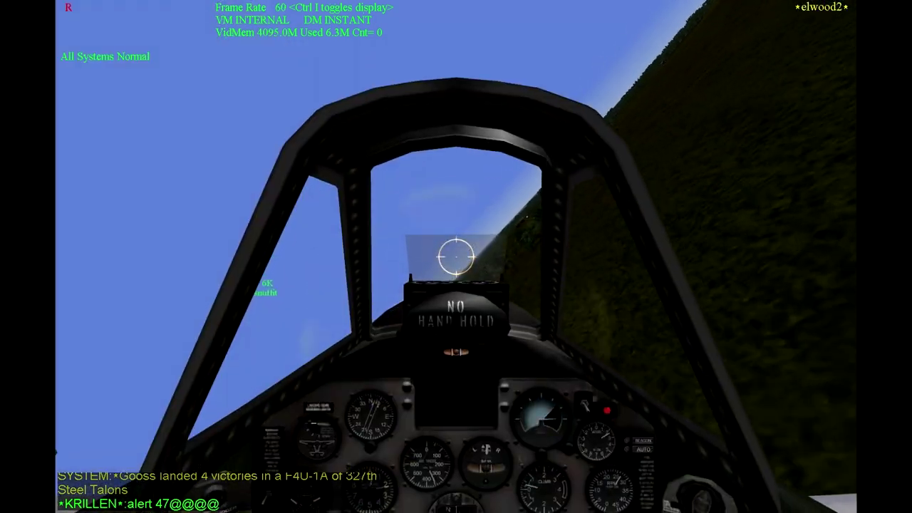
key(KP_2)
- Keep flipping forward and back, then tilt the rear view up toward the enemies
key(KP_8)
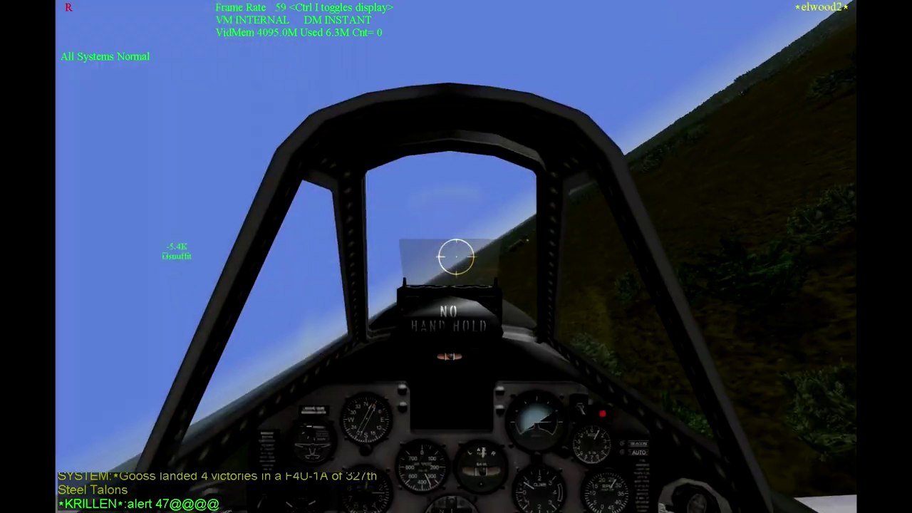
key(KP_2)
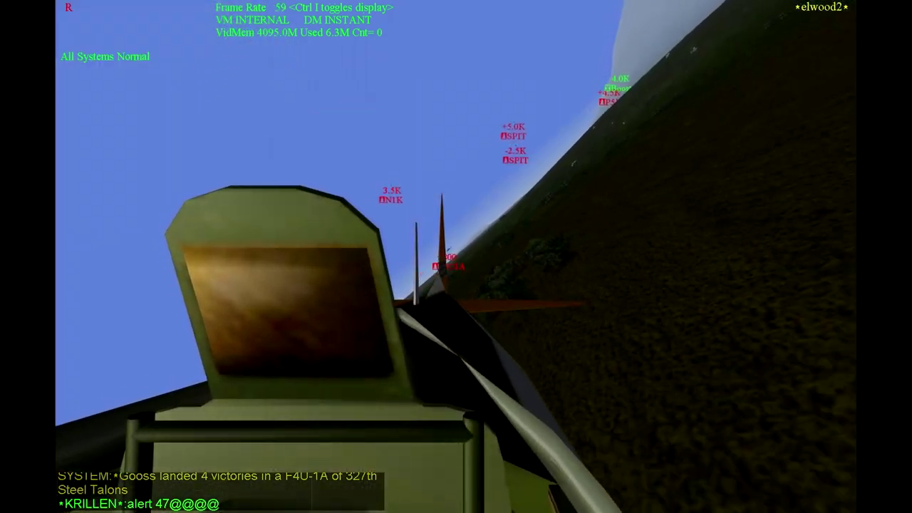
key(KP_8)
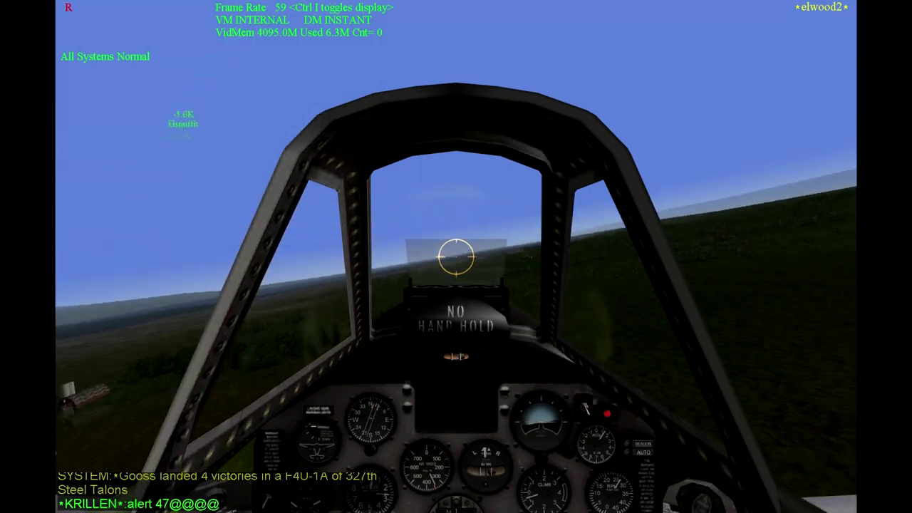
key(KP_2)
key(KP_8)
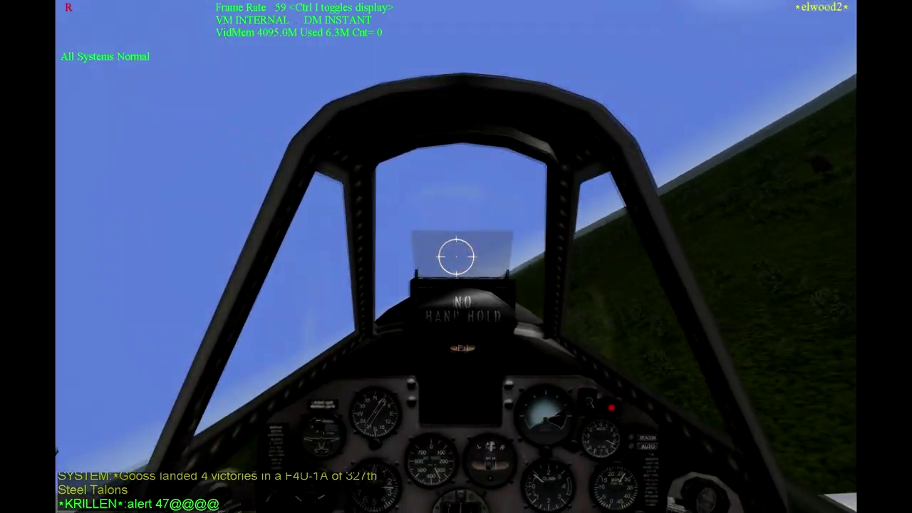
key(KP_2)
key(shift+KP_2)
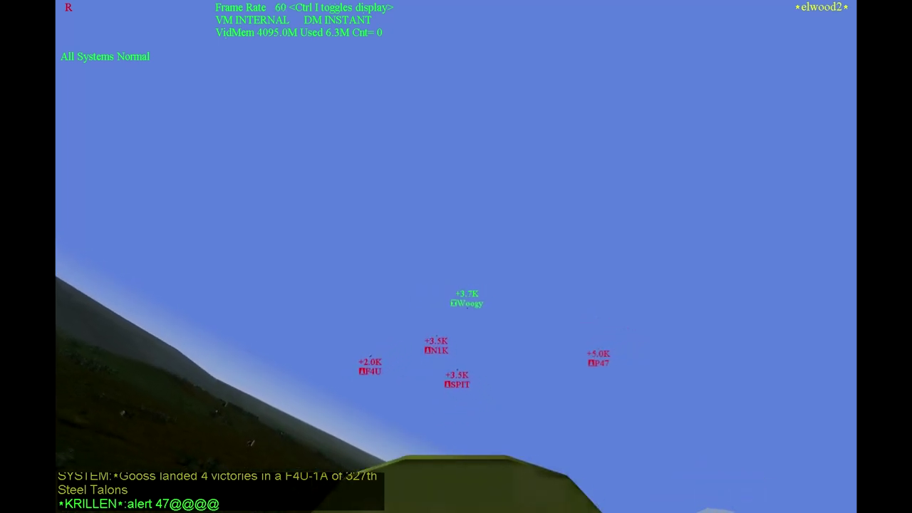
- Alternate forward, level-rear and high-rear views while banking near 3.6K altitude
key(KP_8)
key(shift+KP_2)
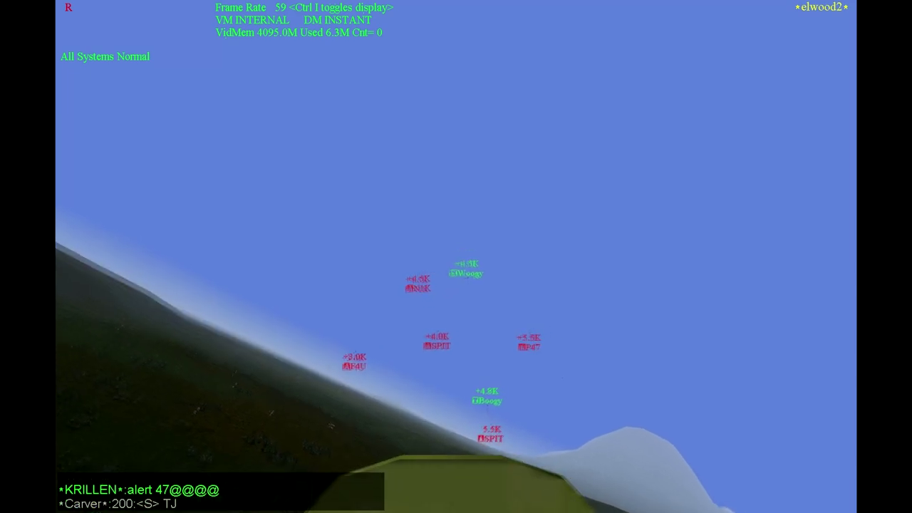
key(KP_2)
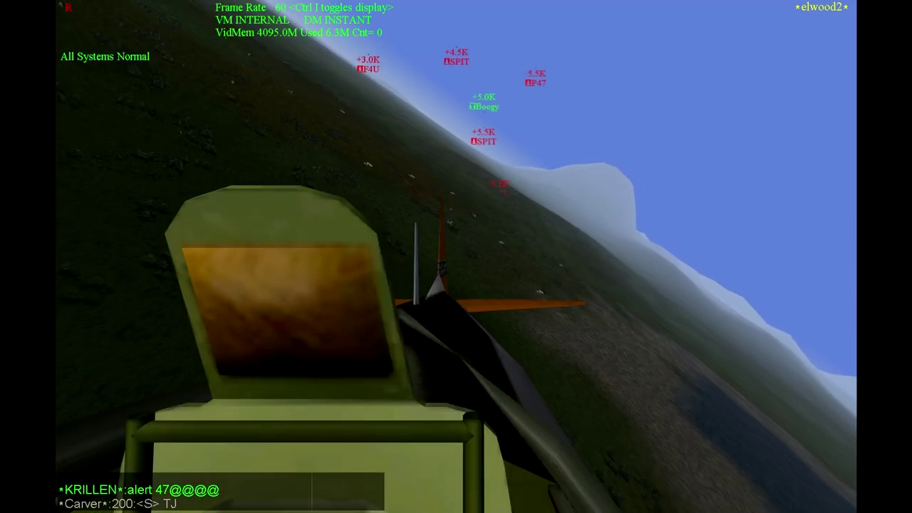
key(KP_8)
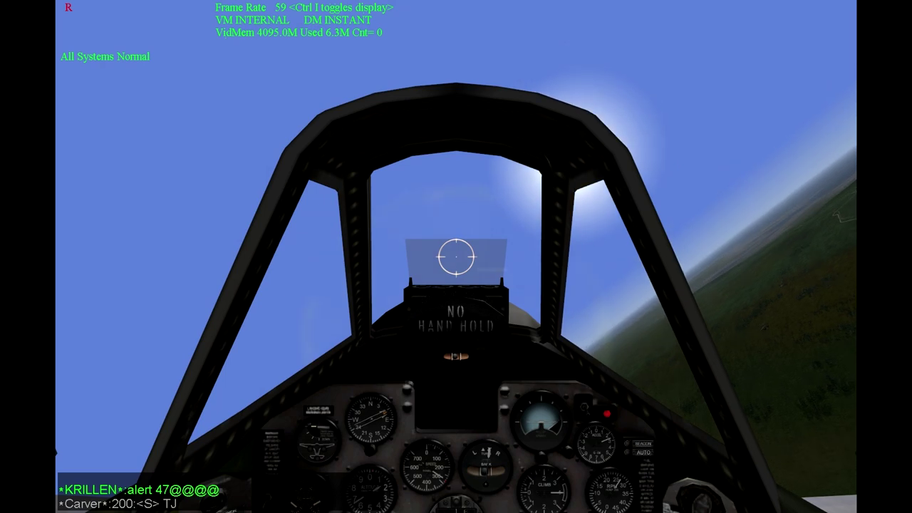
key(KP_2)
key(shift+KP_2)
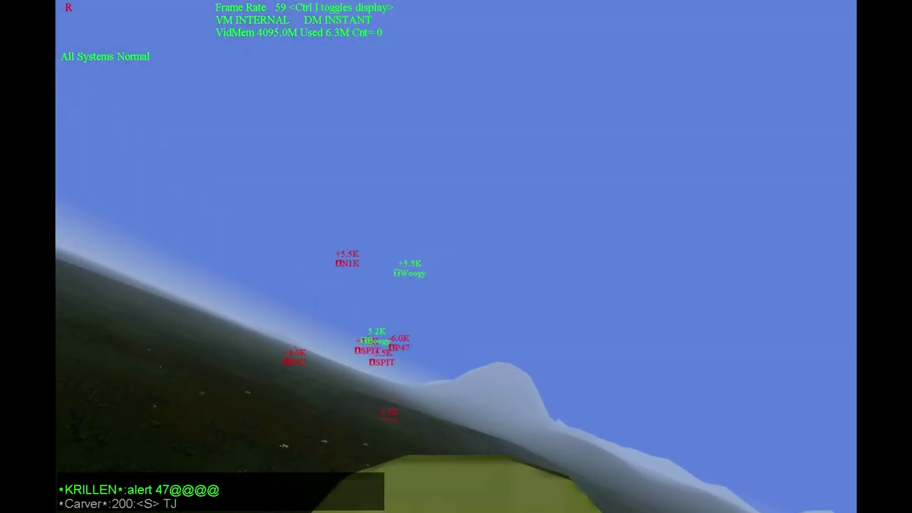
key(KP_8)
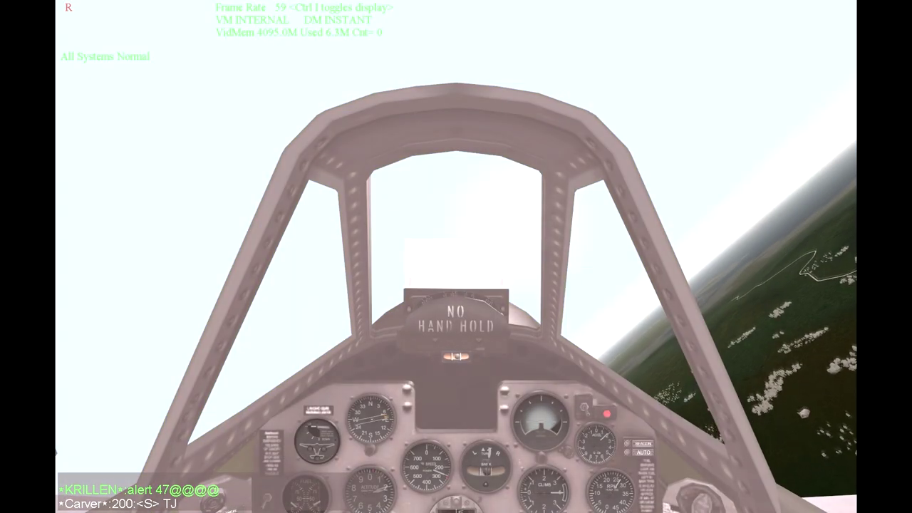
key(KP_2)
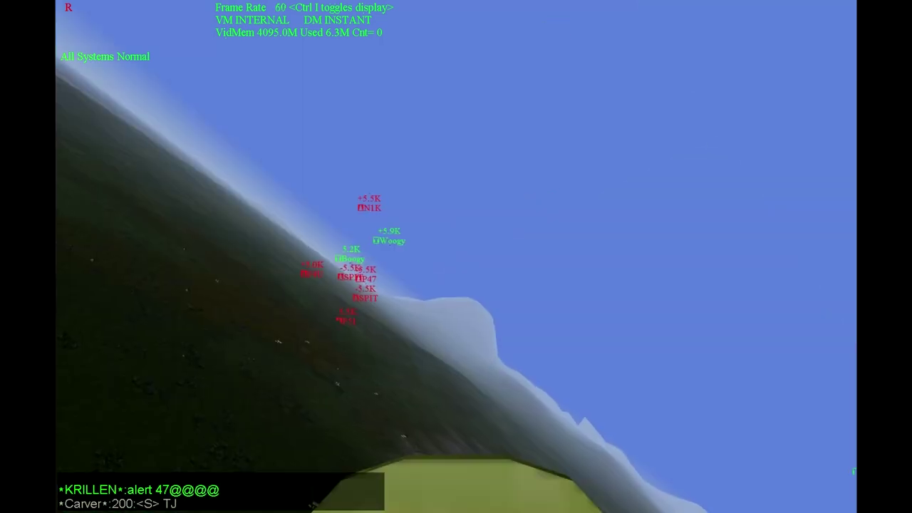
key(KP_8)
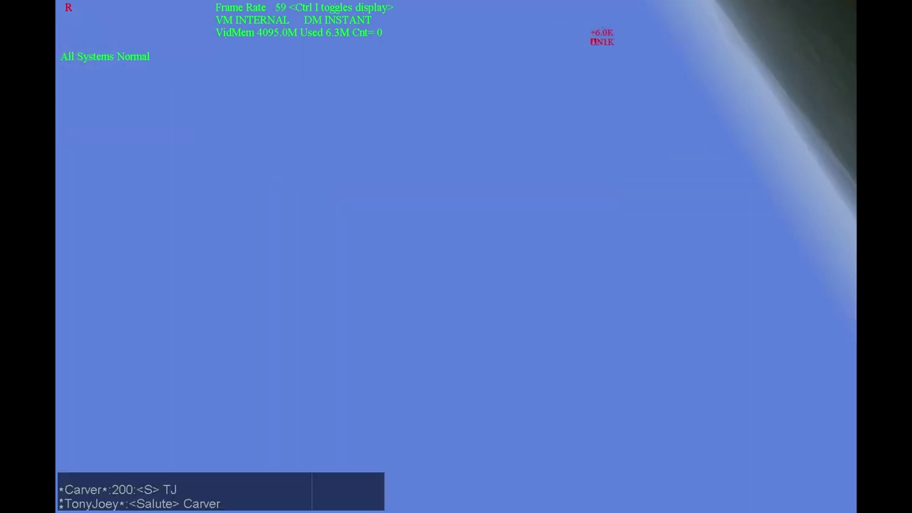
key(KP_2)
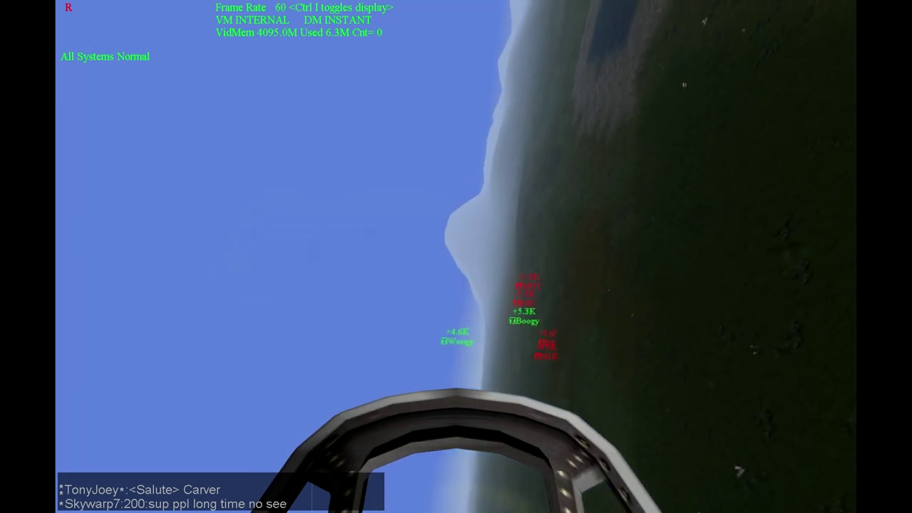
- Switch aircraft labels to plane types and zoom the gunsight onto the target
key(i)
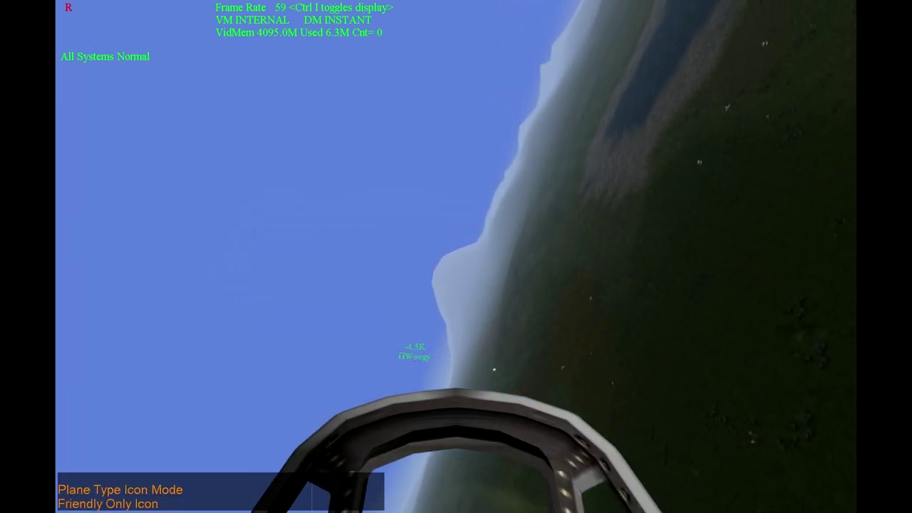
key(KP_8)
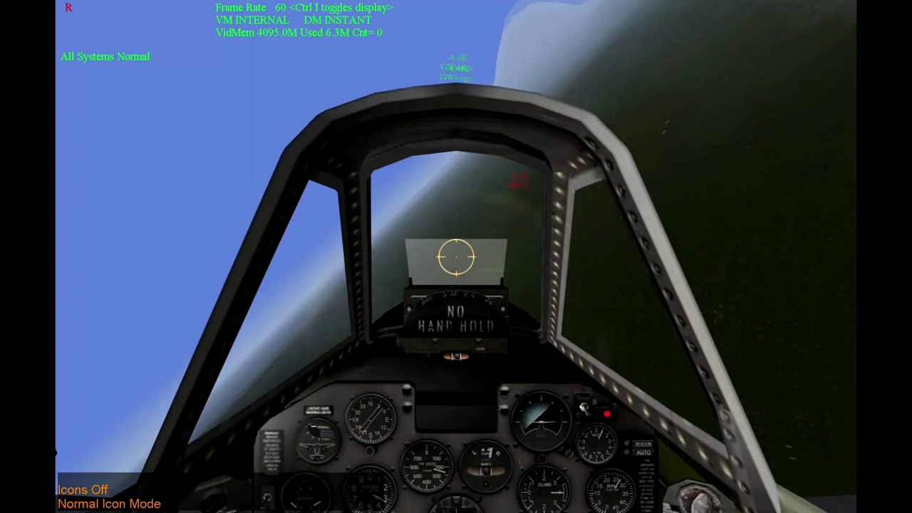
key(KP_5)
key(KP_8)
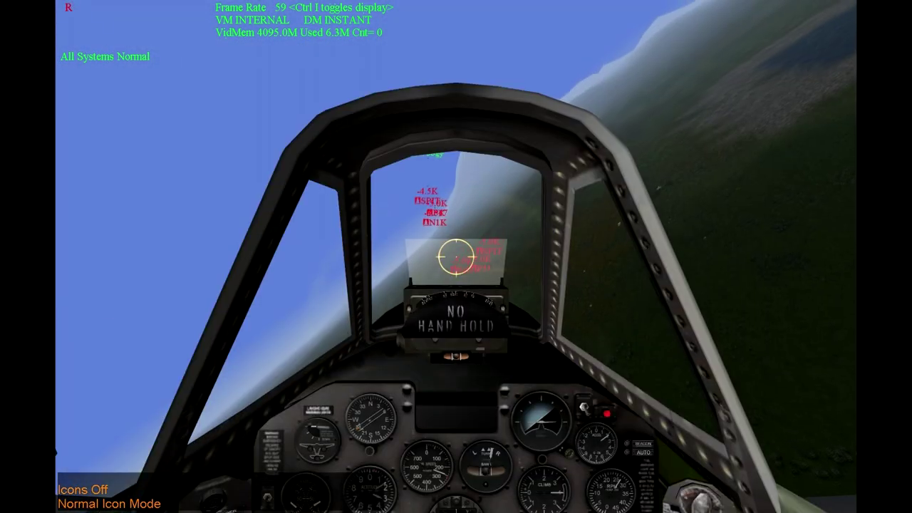
key(z)
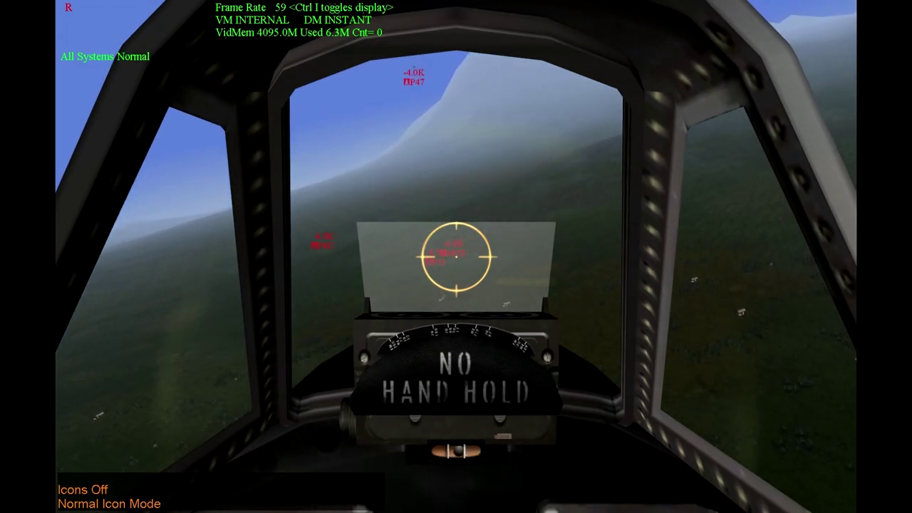
key(z)
key(KP_8)
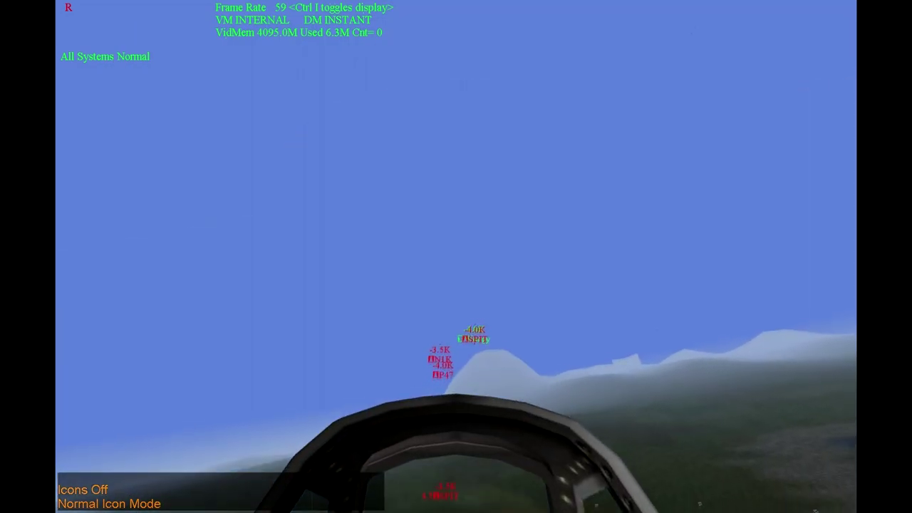
- Check behind and overhead, then zoom the gunsight in and out on enemy planes
key(KP_5)
key(KP_2)
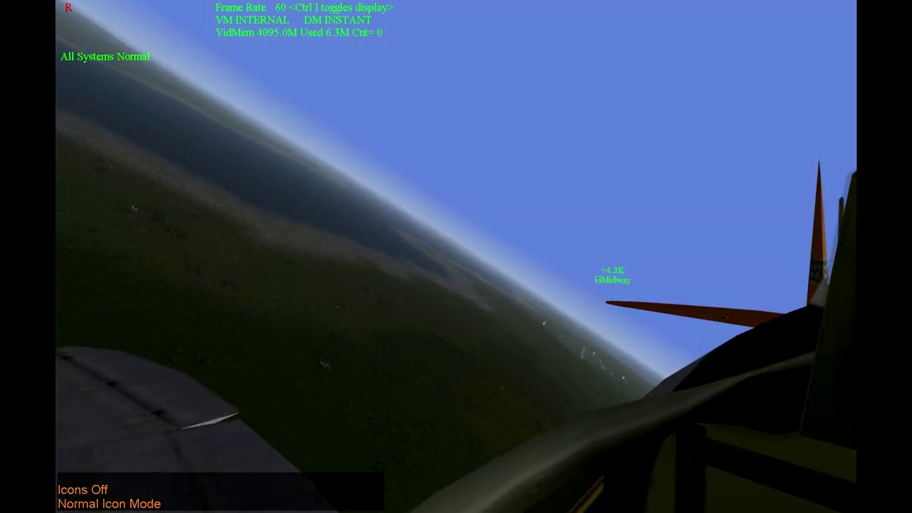
key(KP_8)
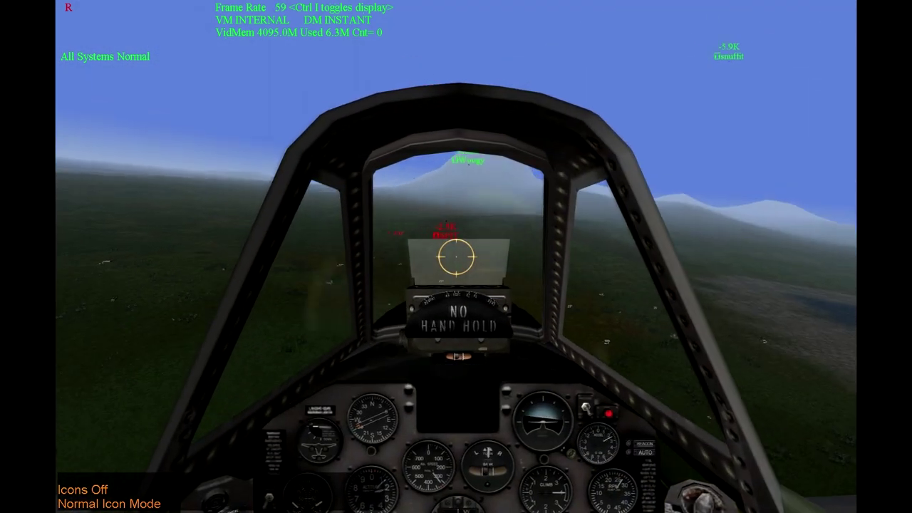
key(KP_5)
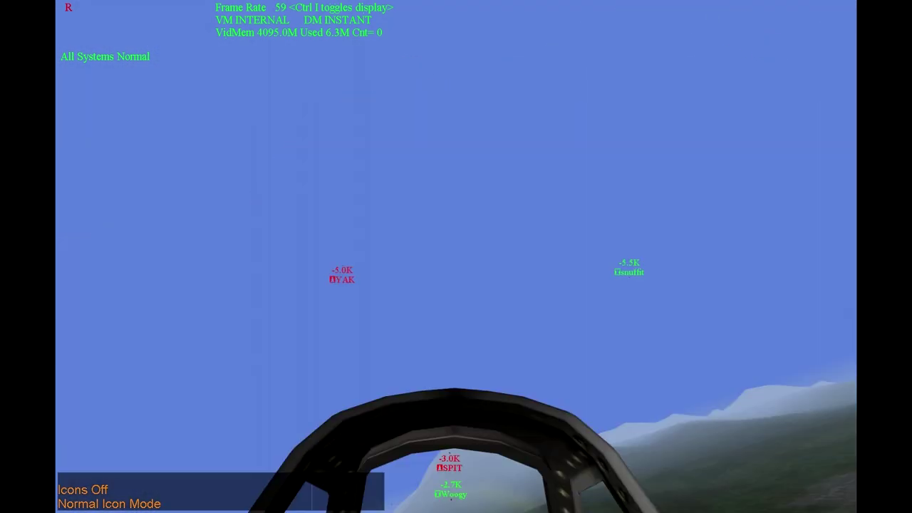
key(KP_8)
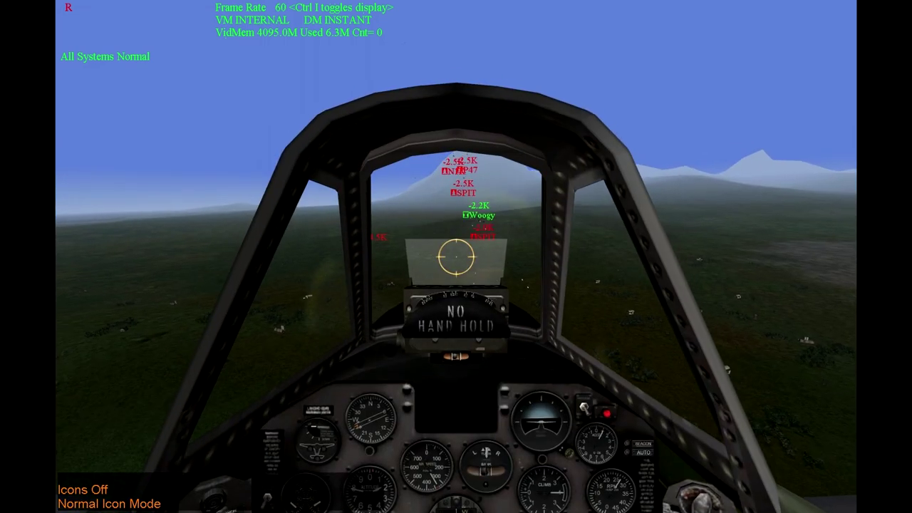
key(KP_Add)
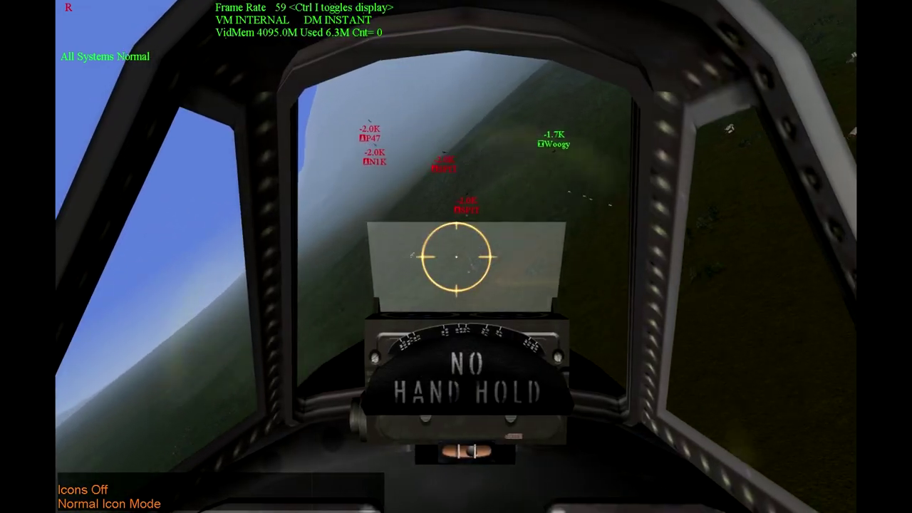
key(KP_Subtract)
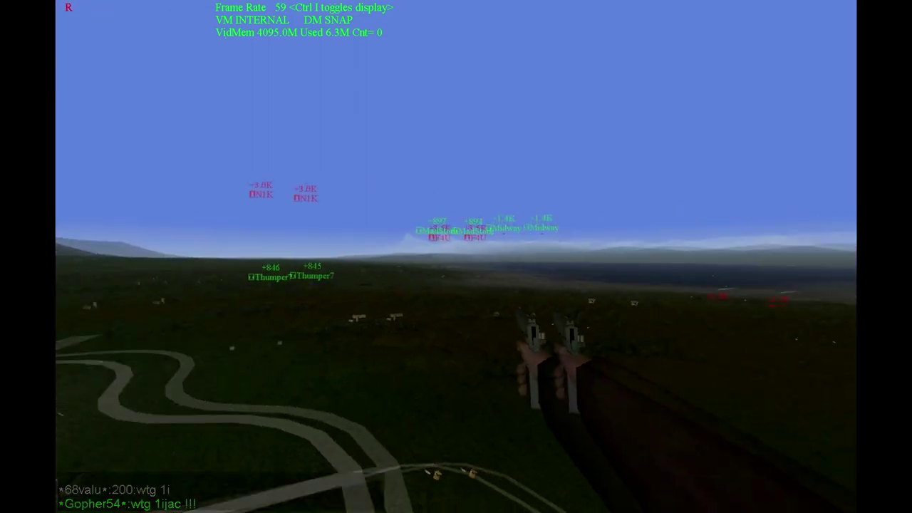
- Post a chat salute asking whether the shooter flew a Corsair
key(Return)
text(<S> Jenks . Co)
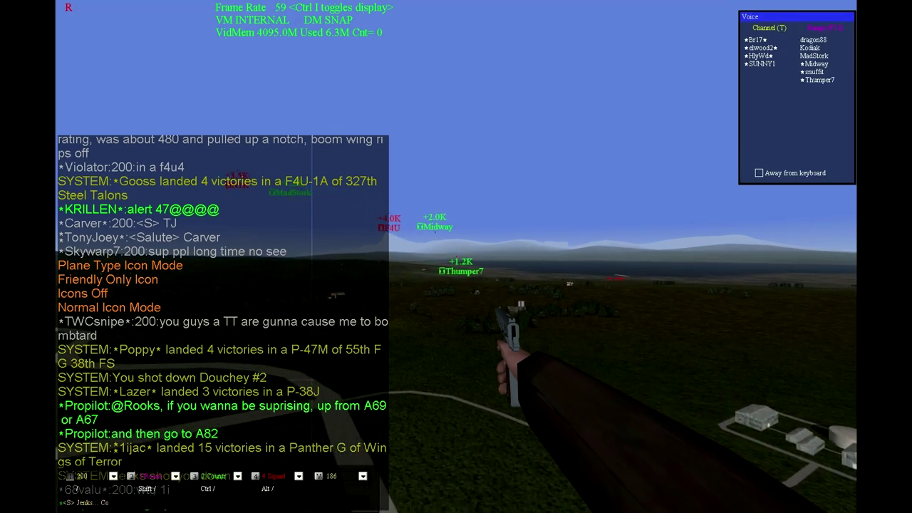
text(rsair)
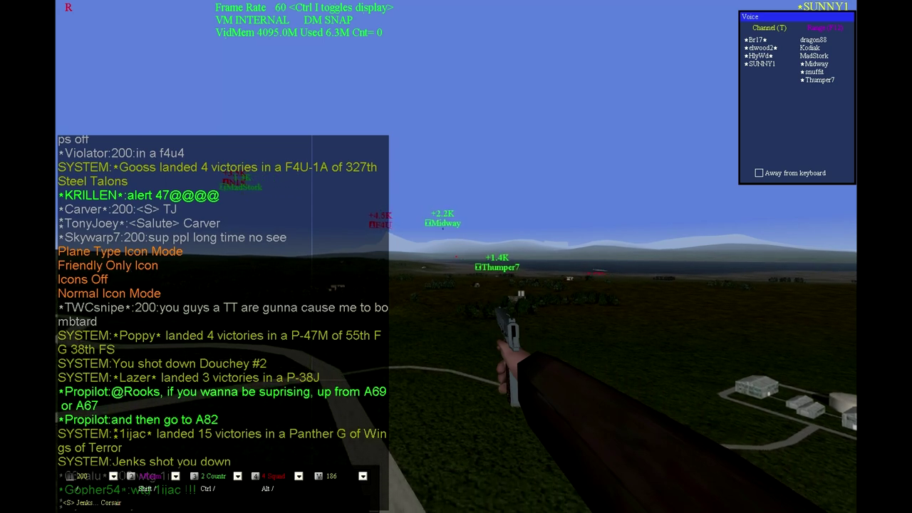
text(?)
key(Return)
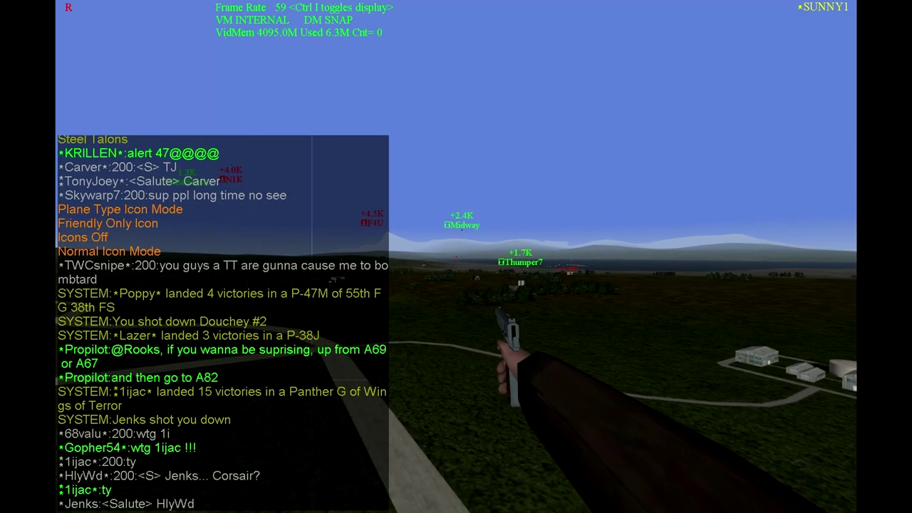